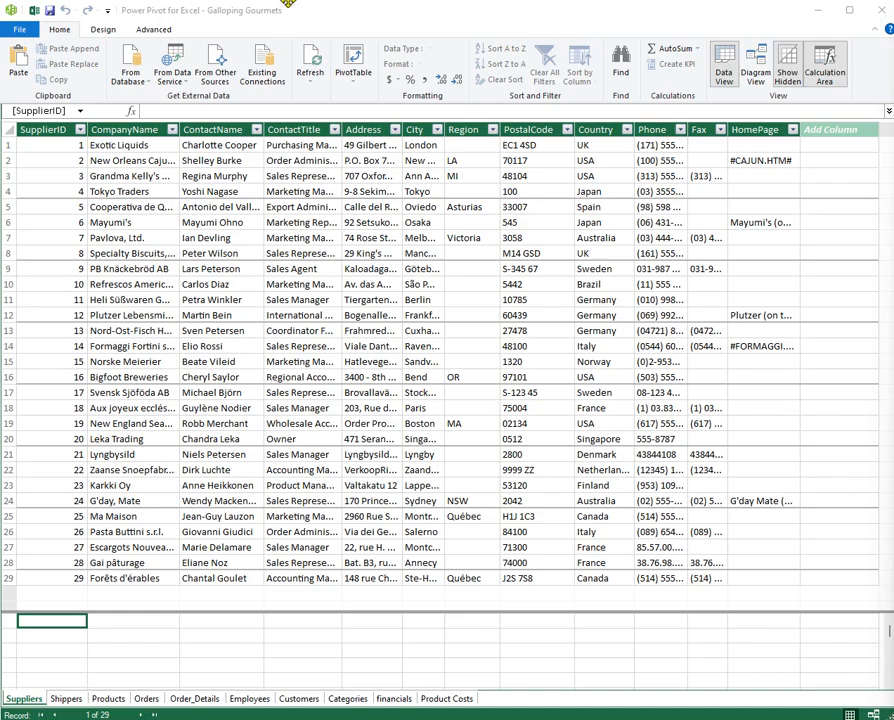
# - Switch to the Galloping Gourmets workbook in Excel, review the Data, Query and Power Pivot commands, and open the data model for management
pyautogui.click(34, 10)
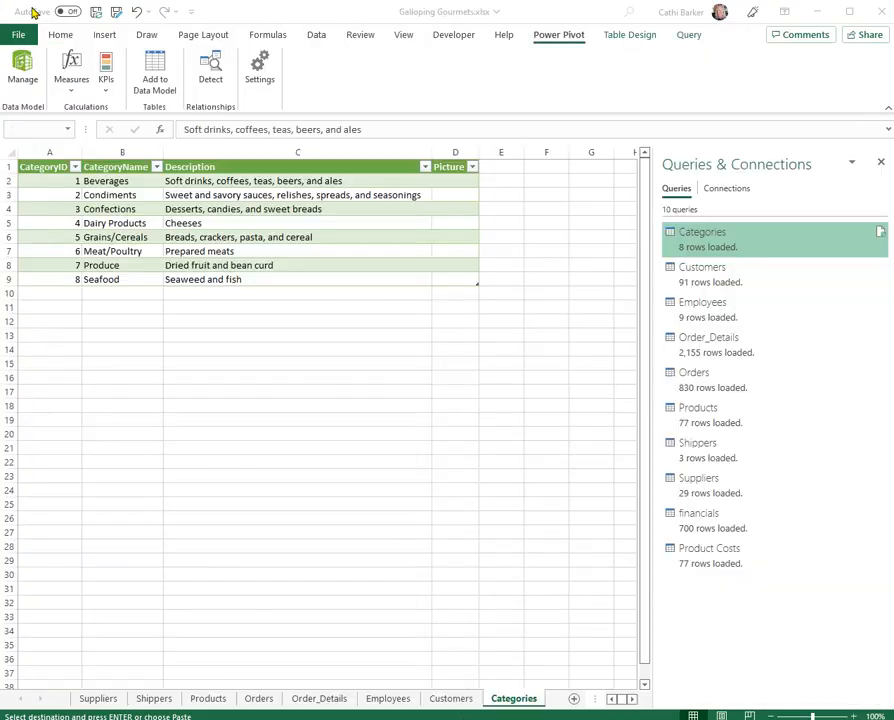
pyautogui.click(316, 36)
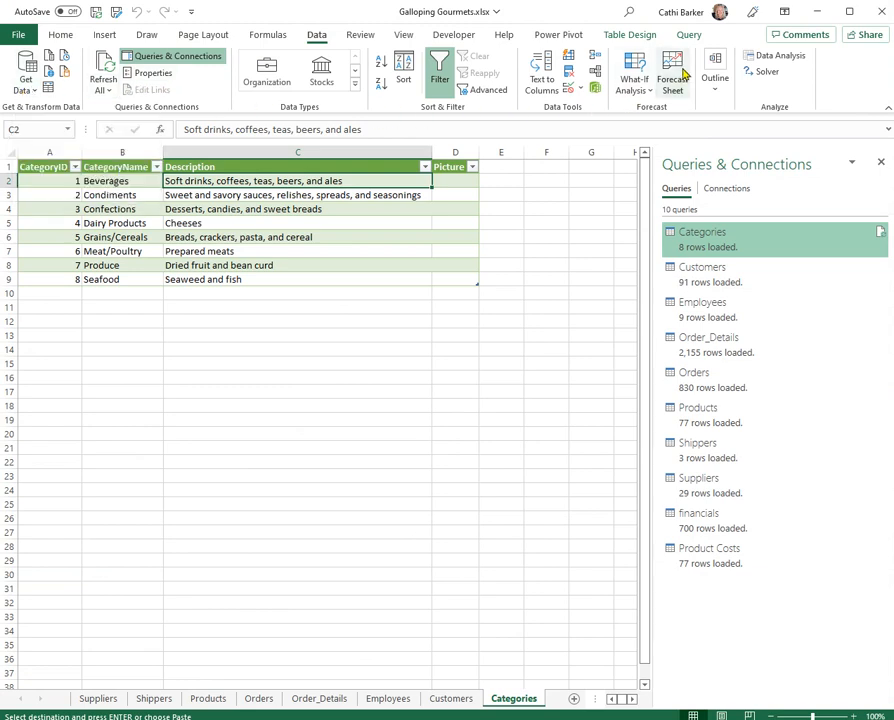
pyautogui.click(699, 38)
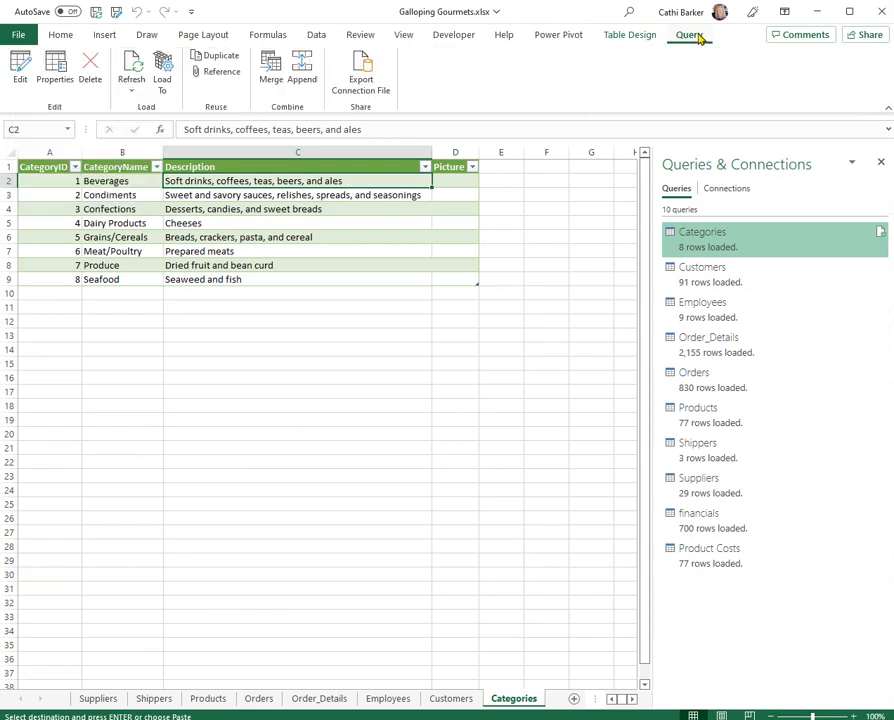
pyautogui.click(566, 38)
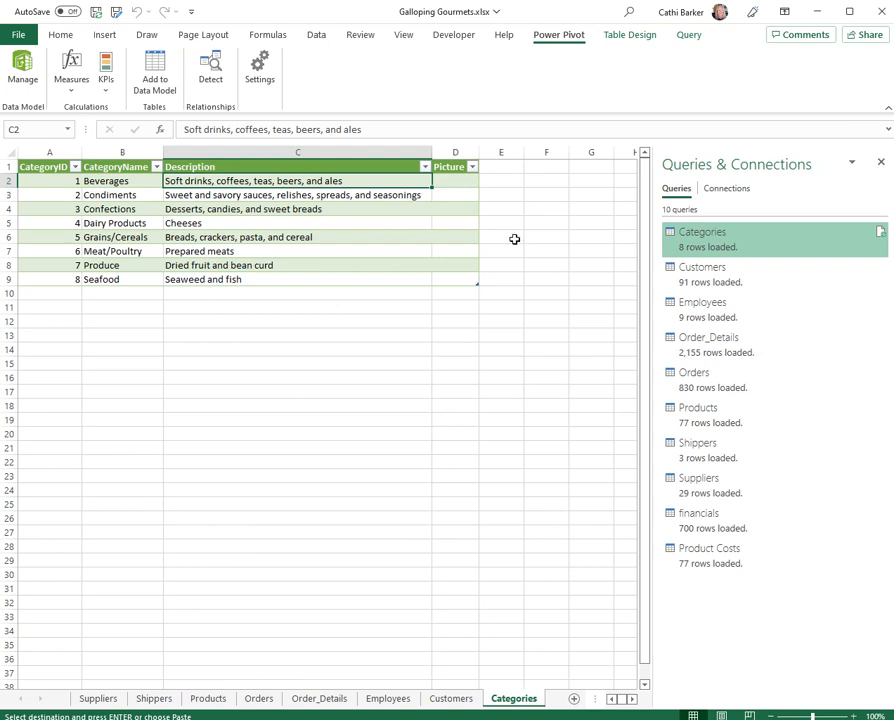
pyautogui.click(20, 62)
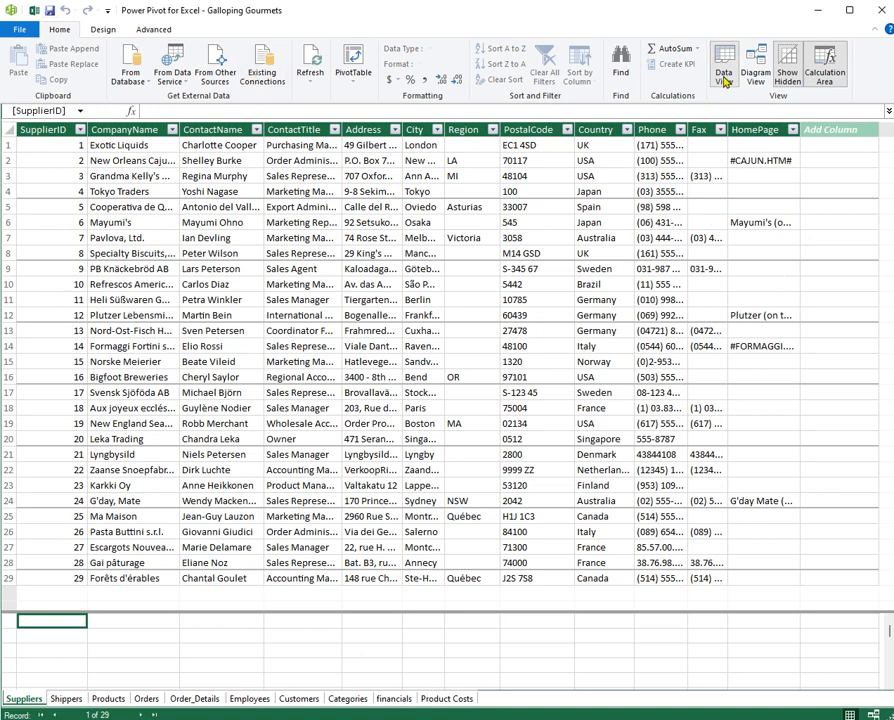
# - Compare the data model's Data View and Diagram View, ending in Diagram View with all tables fitted to the screen
pyautogui.click(757, 77)
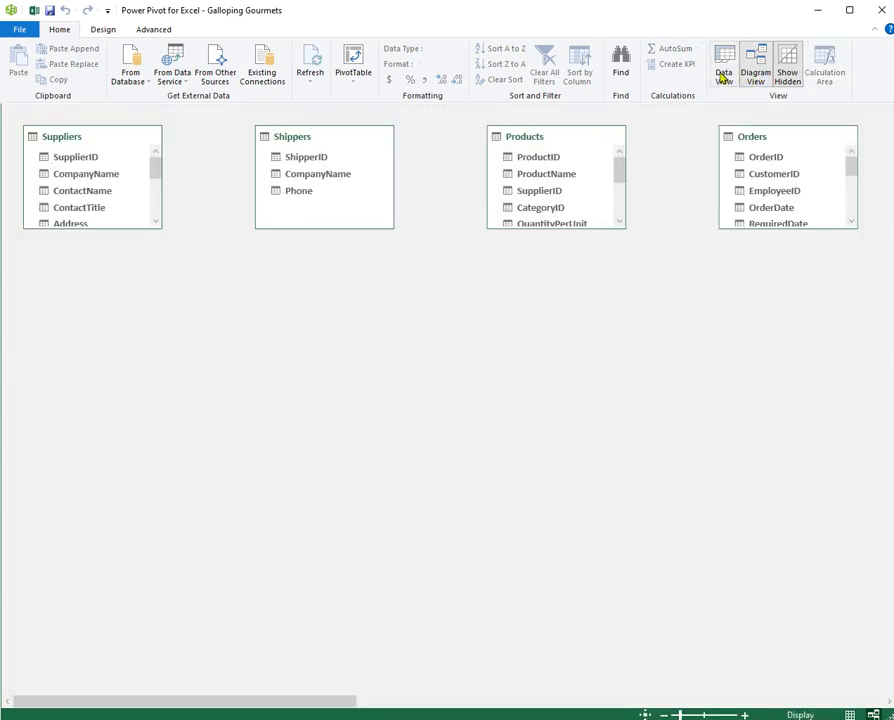
pyautogui.click(723, 75)
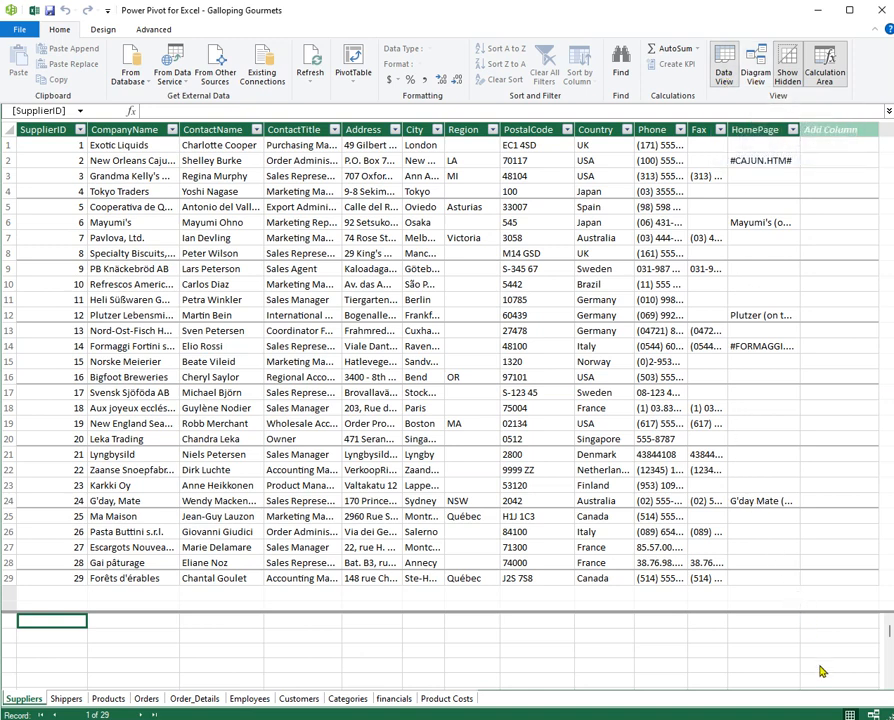
pyautogui.click(755, 72)
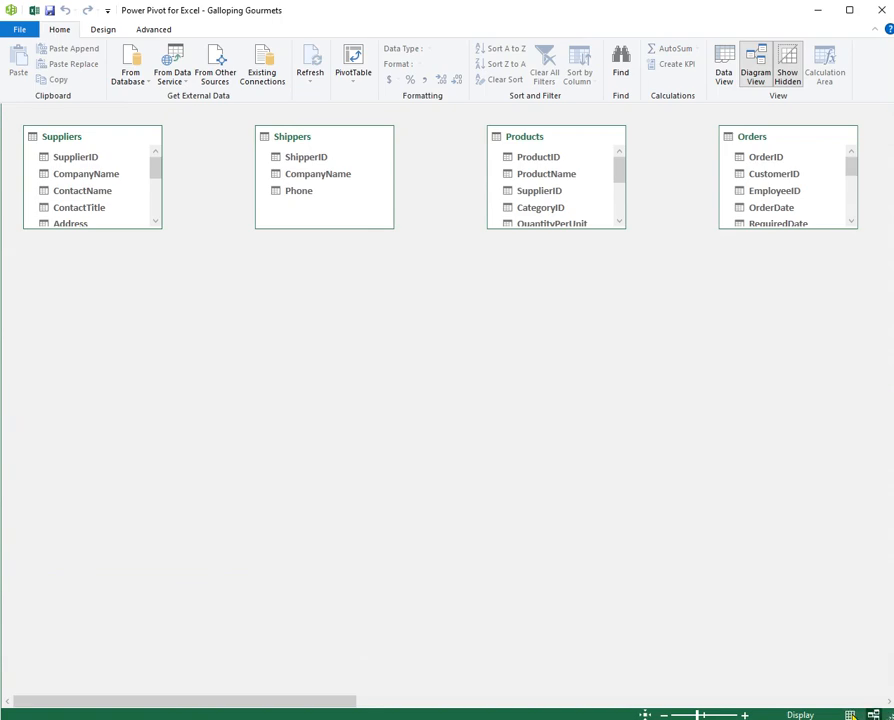
pyautogui.click(849, 714)
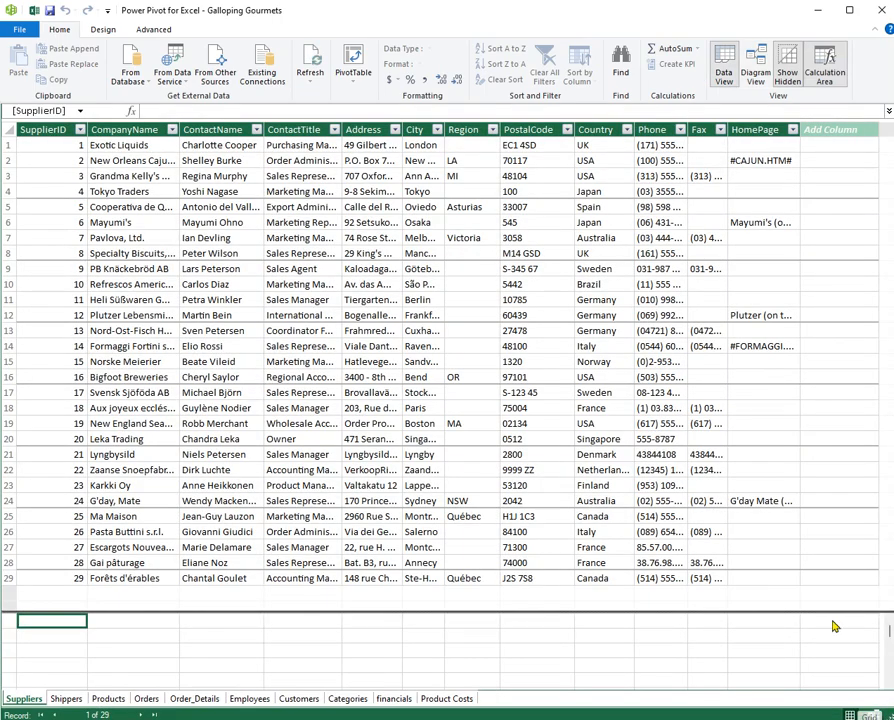
pyautogui.click(758, 73)
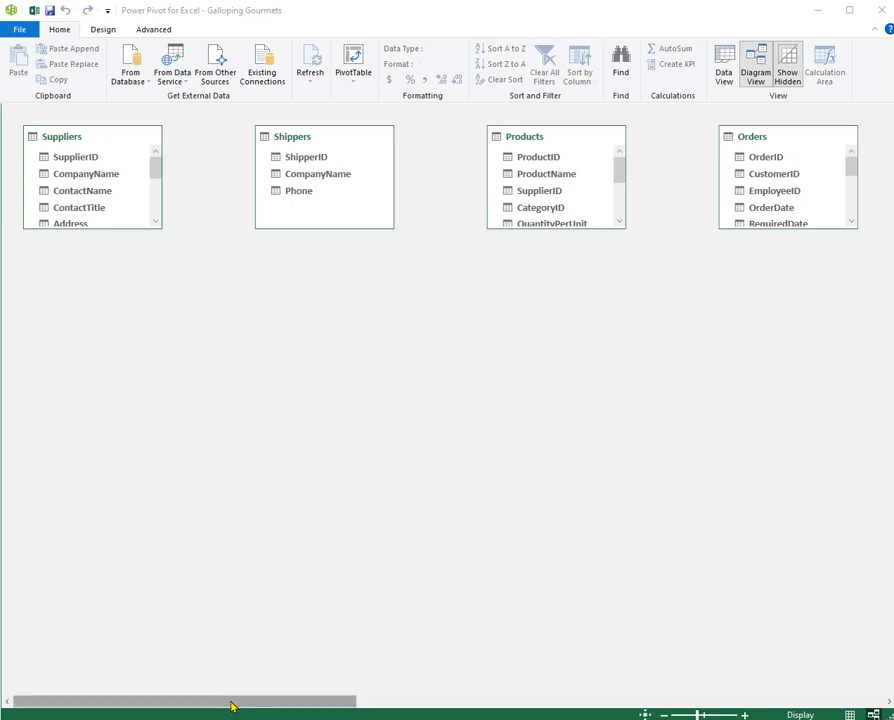
pyautogui.moveTo(232, 706)
pyautogui.mouseDown()
pyautogui.moveTo(469, 694)
pyautogui.moveTo(780, 698)
pyautogui.moveTo(217, 698)
pyautogui.mouseUp()
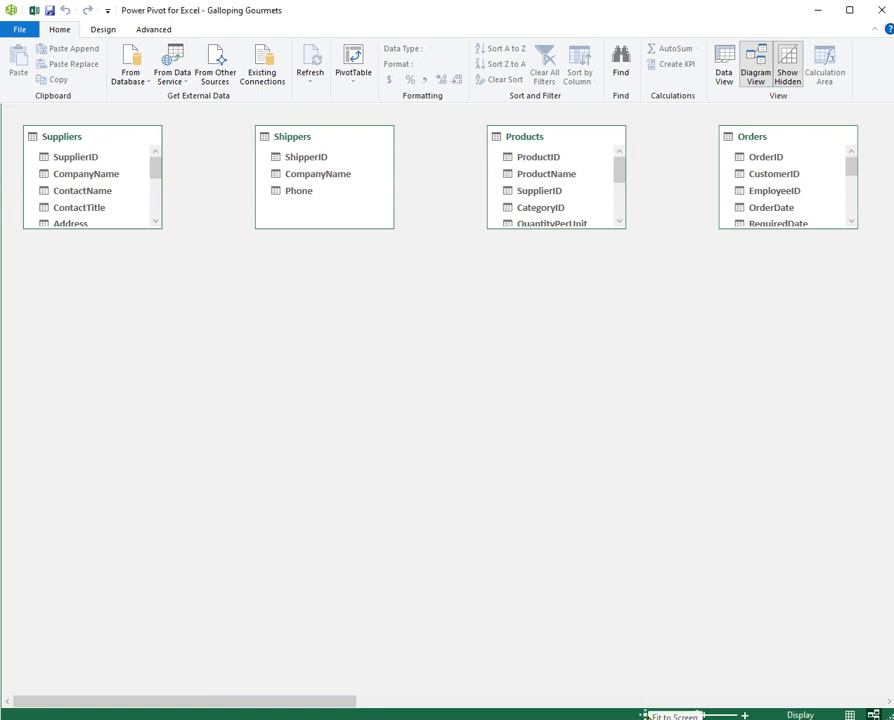
pyautogui.click(645, 714)
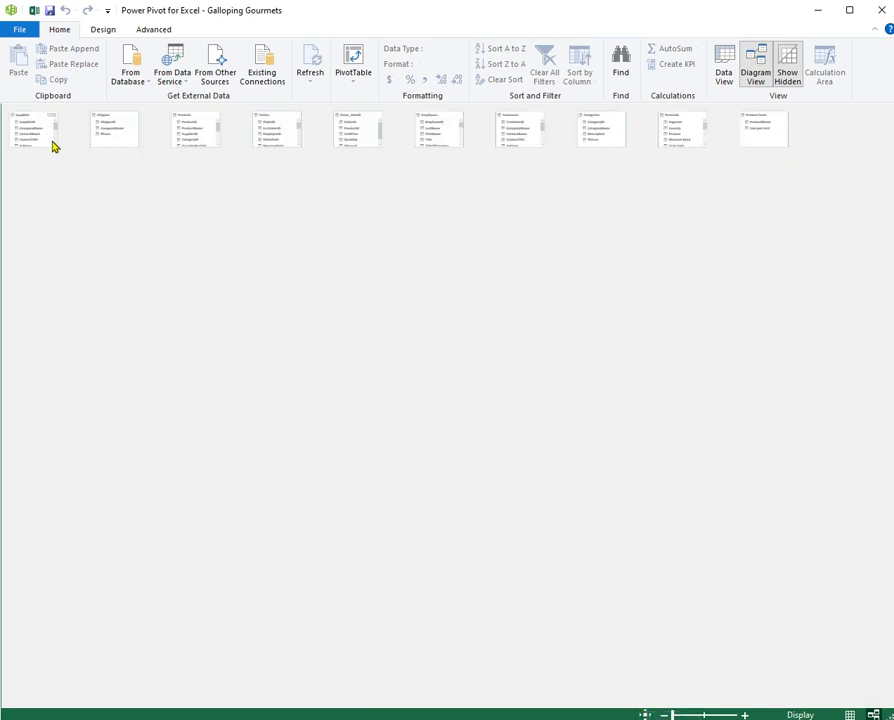
# - Rearrange all ten tables from the single wide row into a compact cluster on the left side of the diagram
pyautogui.moveTo(36, 123); pyautogui.dragTo(43, 230)
pyautogui.moveTo(114, 120); pyautogui.dragTo(76, 330)
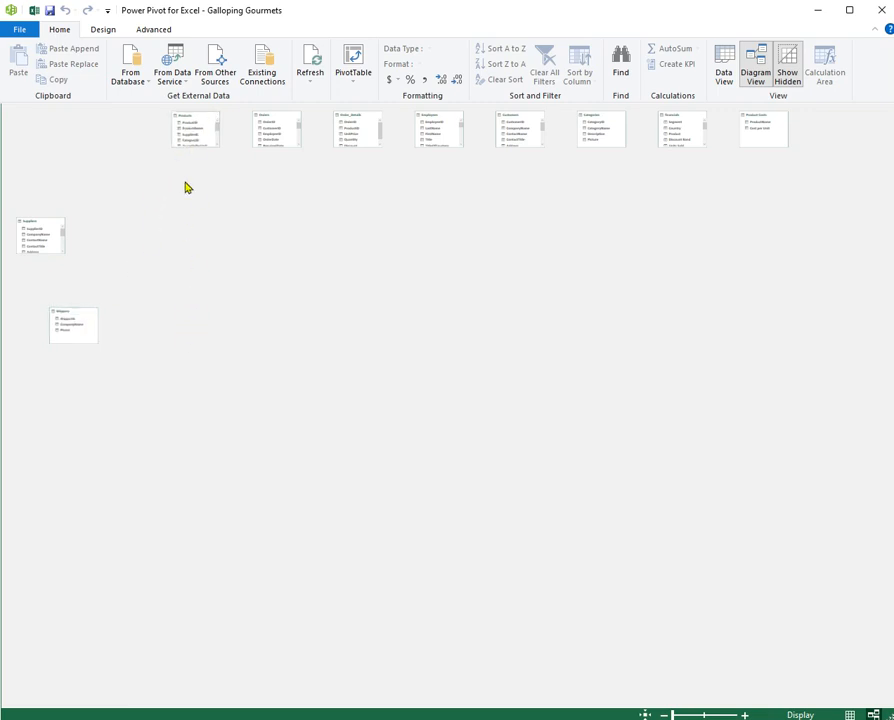
pyautogui.moveTo(198, 113); pyautogui.dragTo(75, 400)
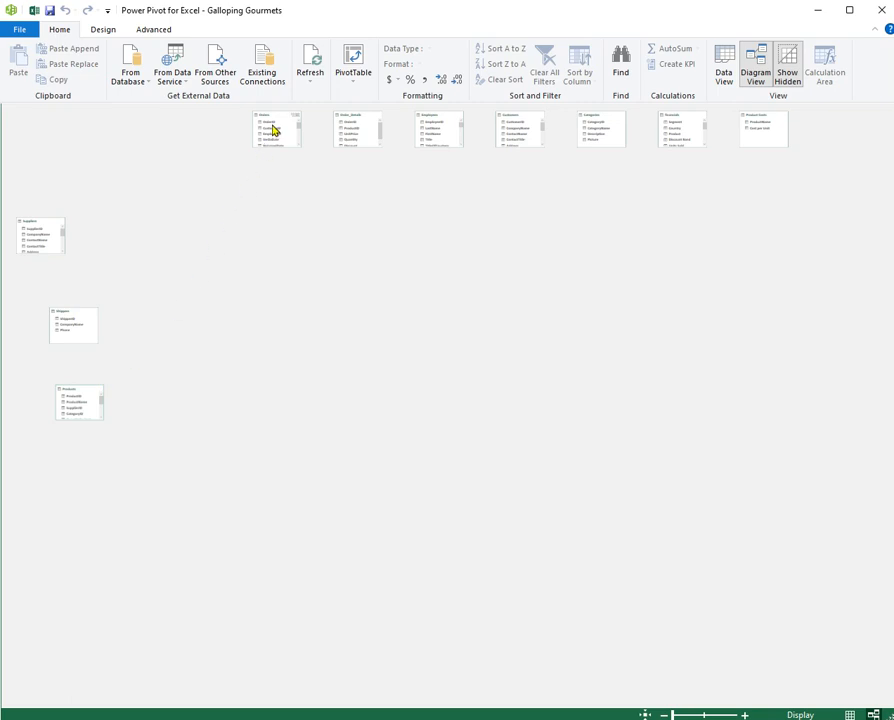
pyautogui.moveTo(274, 130); pyautogui.dragTo(118, 141)
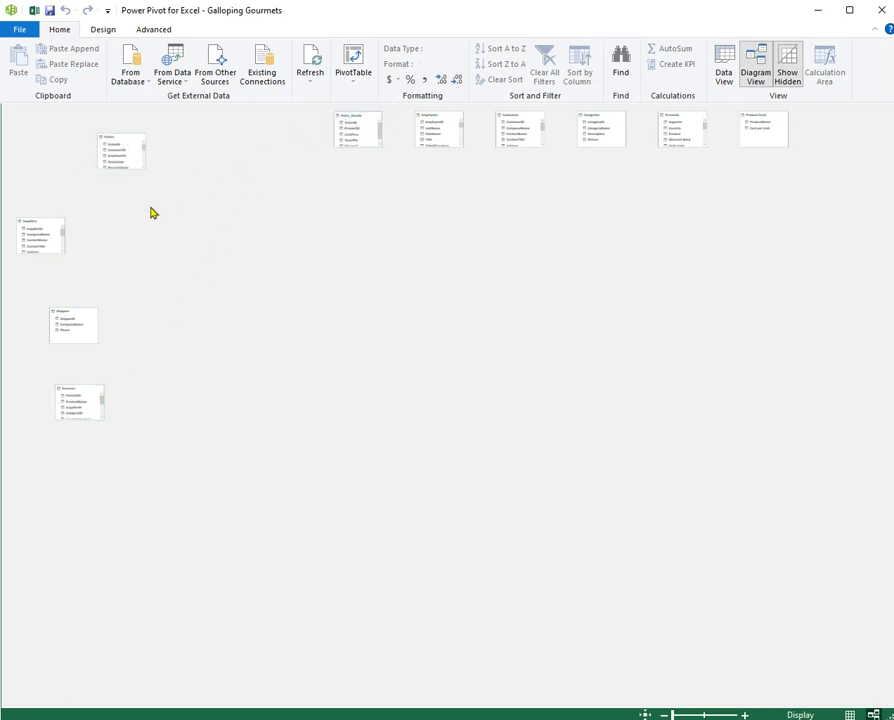
pyautogui.moveTo(347, 121); pyautogui.dragTo(118, 205)
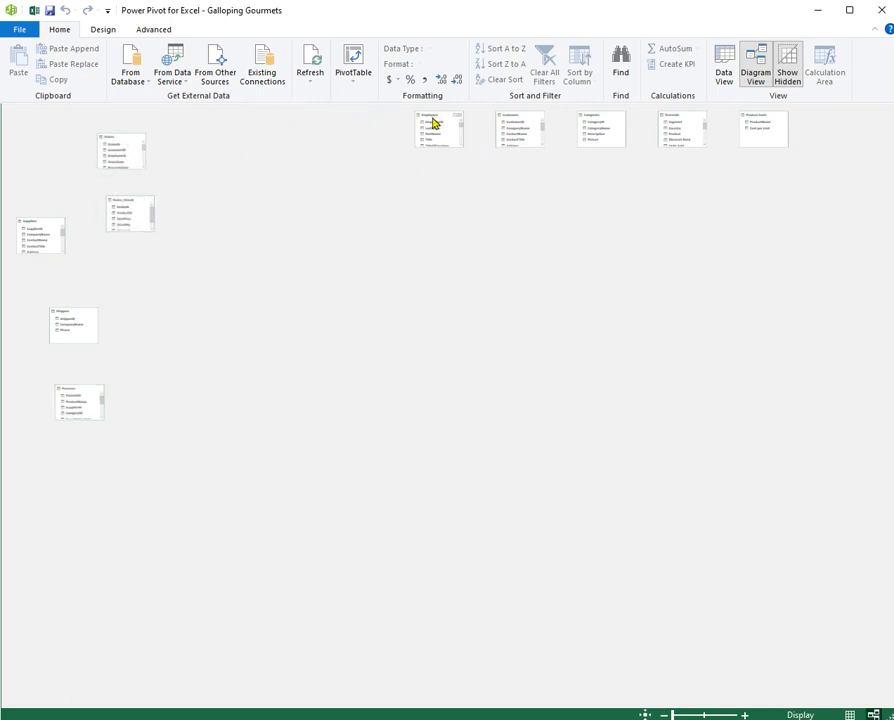
pyautogui.moveTo(430, 120); pyautogui.dragTo(159, 260)
pyautogui.moveTo(504, 120); pyautogui.dragTo(175, 343)
pyautogui.moveTo(603, 120); pyautogui.dragTo(214, 150)
pyautogui.moveTo(682, 120); pyautogui.dragTo(226, 209)
pyautogui.moveTo(771, 124); pyautogui.dragTo(252, 285)
# - Enlarge the diagram, move the Suppliers table to its upper-left corner and lengthen it to show all its fields
pyautogui.click(645, 715)
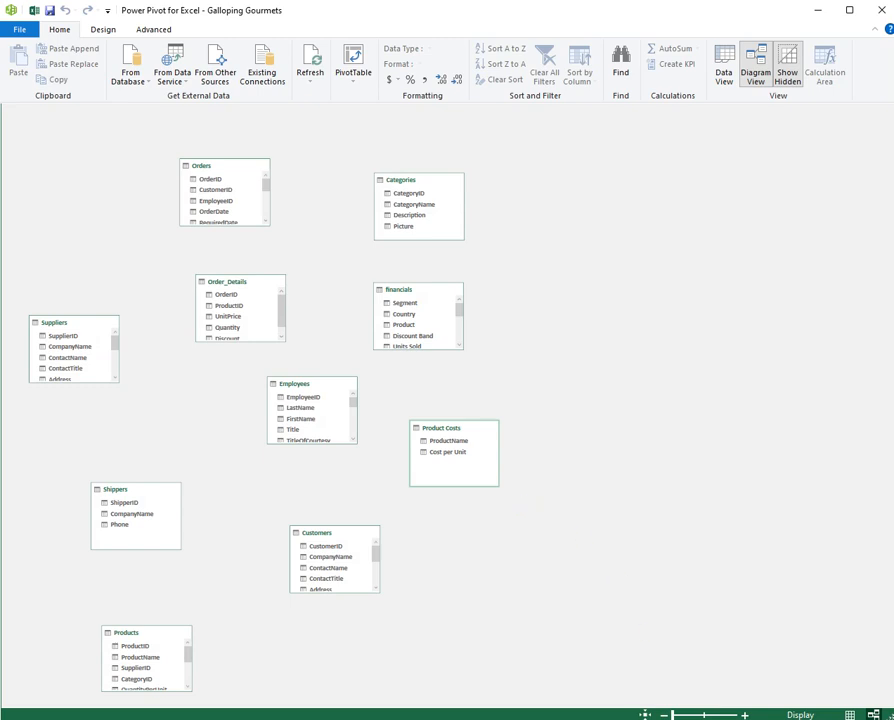
pyautogui.click(744, 715)
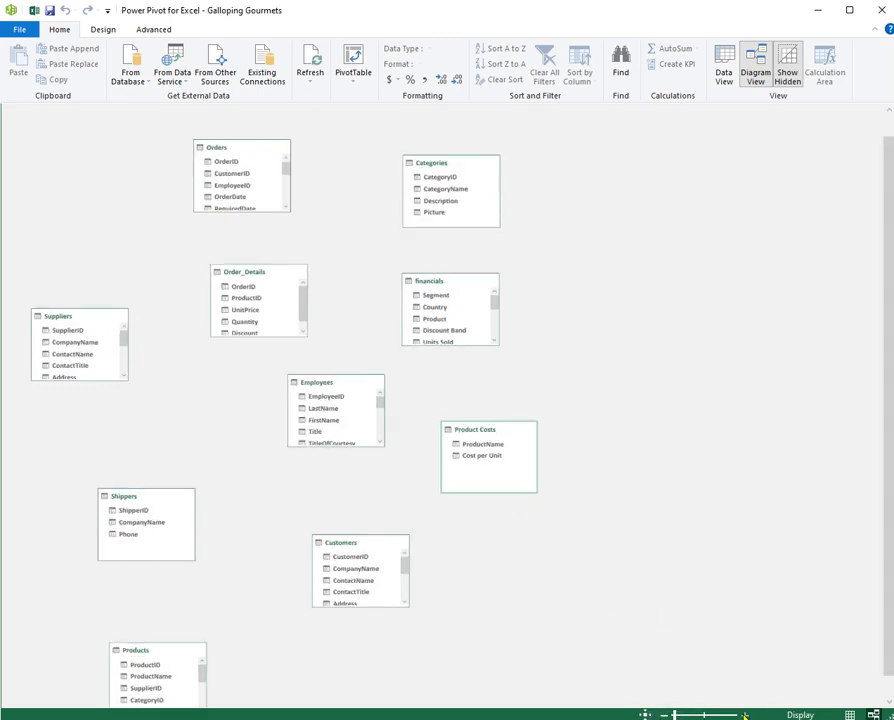
pyautogui.click(744, 715)
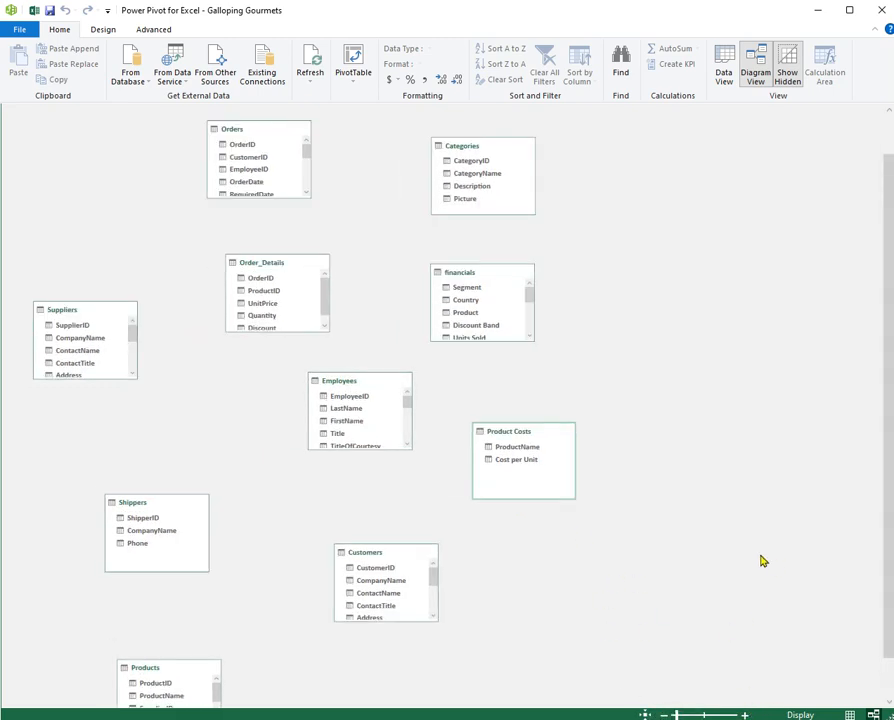
pyautogui.moveTo(88, 312); pyautogui.dragTo(26, 125)
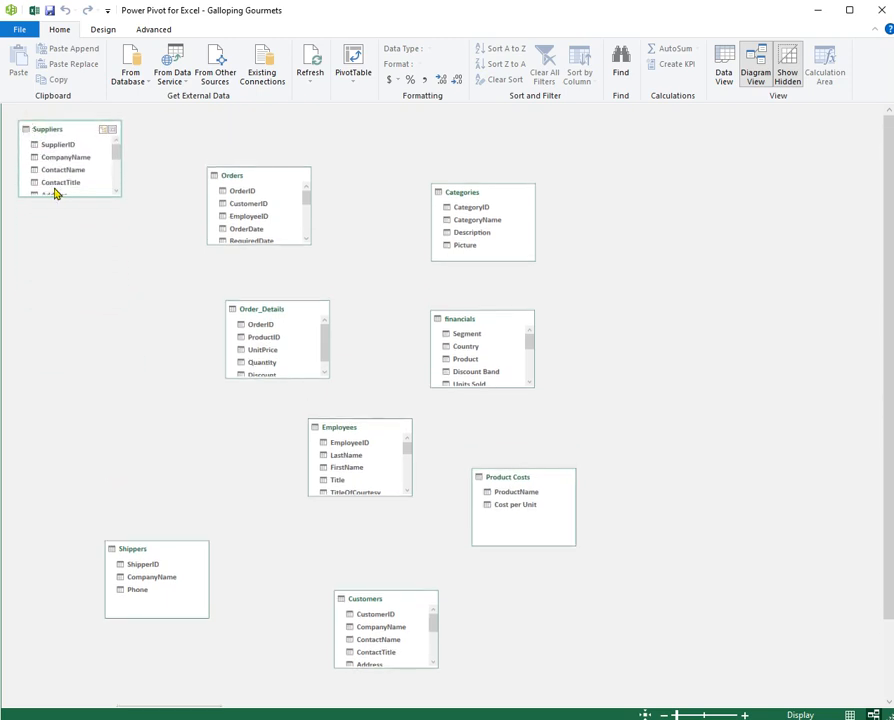
pyautogui.moveTo(66, 197); pyautogui.dragTo(22, 308)
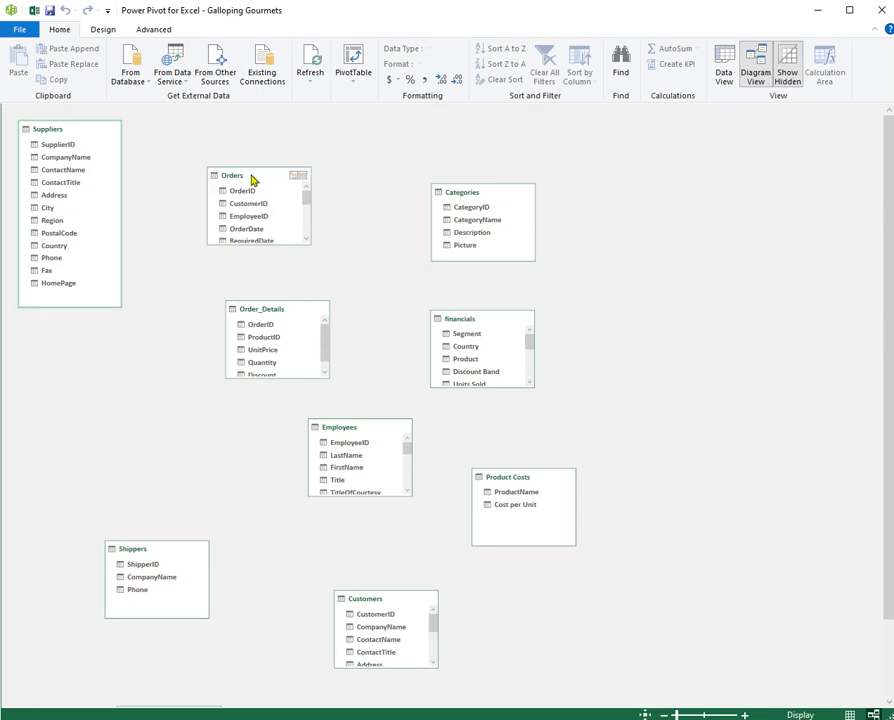
# - Move Orders to the far right of the diagram, place Order_Details along the upper edge and lengthen it to show all its fields
pyautogui.moveTo(254, 180); pyautogui.dragTo(742, 164)
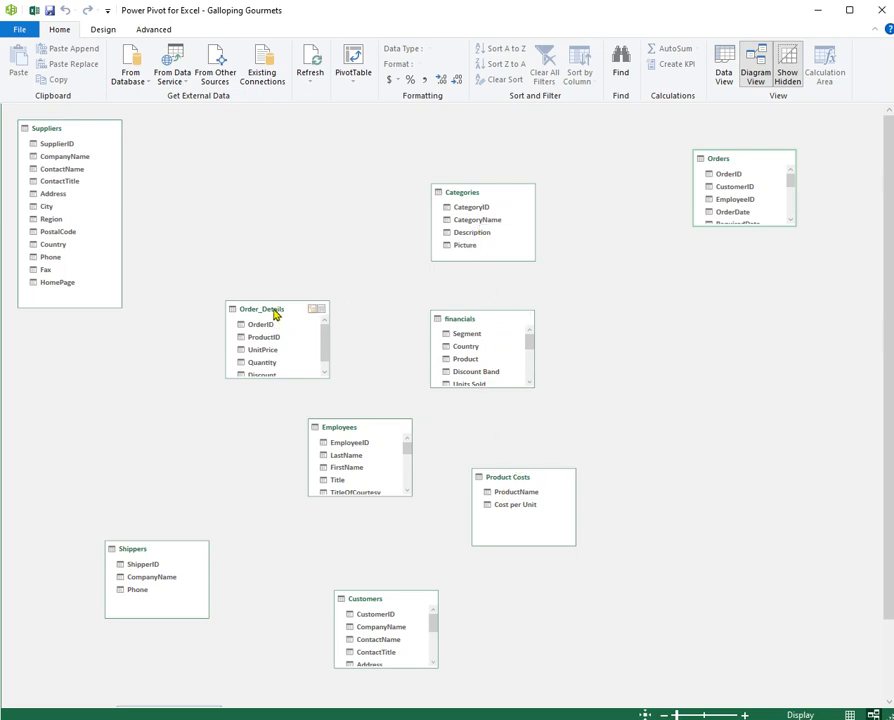
pyautogui.moveTo(276, 313); pyautogui.dragTo(334, 132)
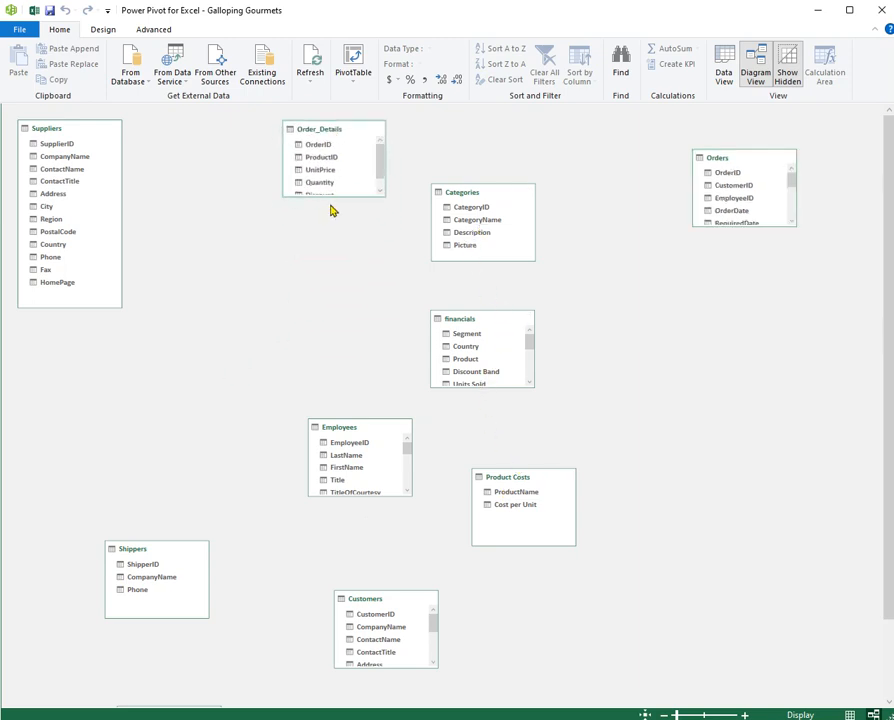
pyautogui.moveTo(334, 196); pyautogui.dragTo(334, 231)
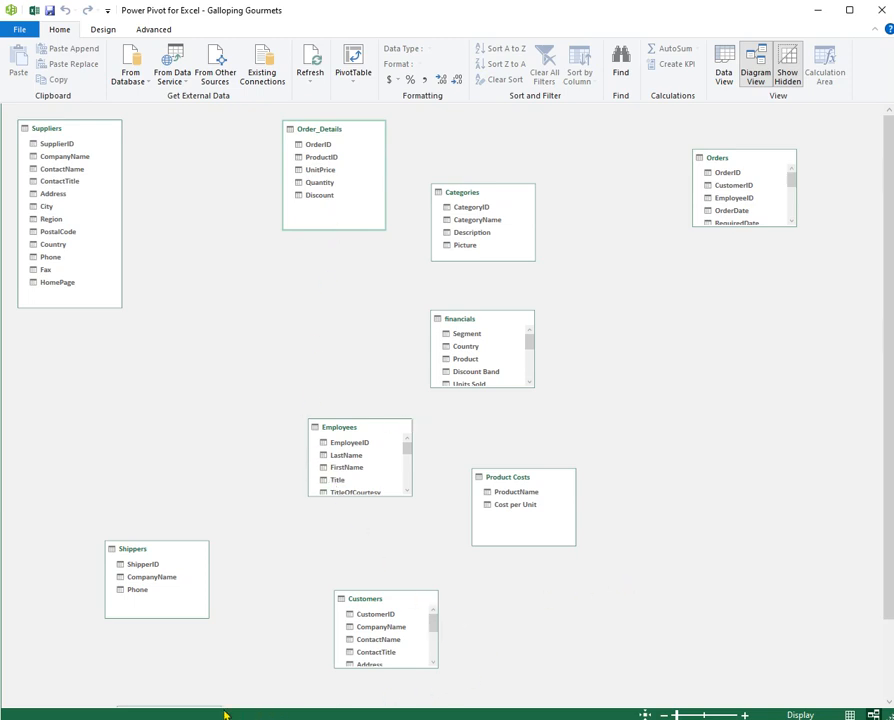
# - Place the Products table between Suppliers and Order_Details, slightly lower, and lengthen it to show all its fields
pyautogui.scroll(-3, 510, 653)
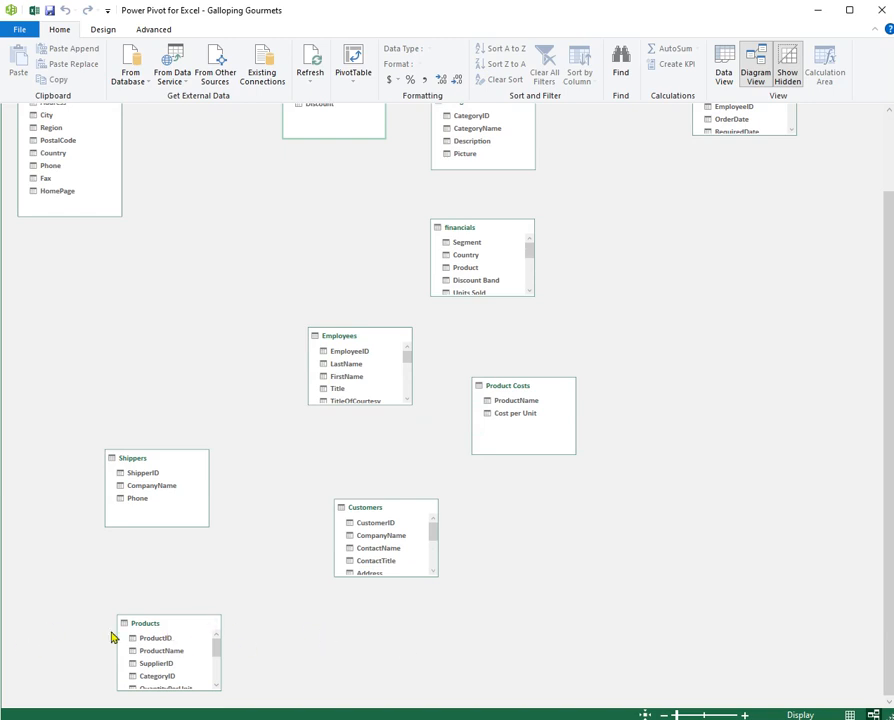
pyautogui.moveTo(166, 632); pyautogui.dragTo(206, 250)
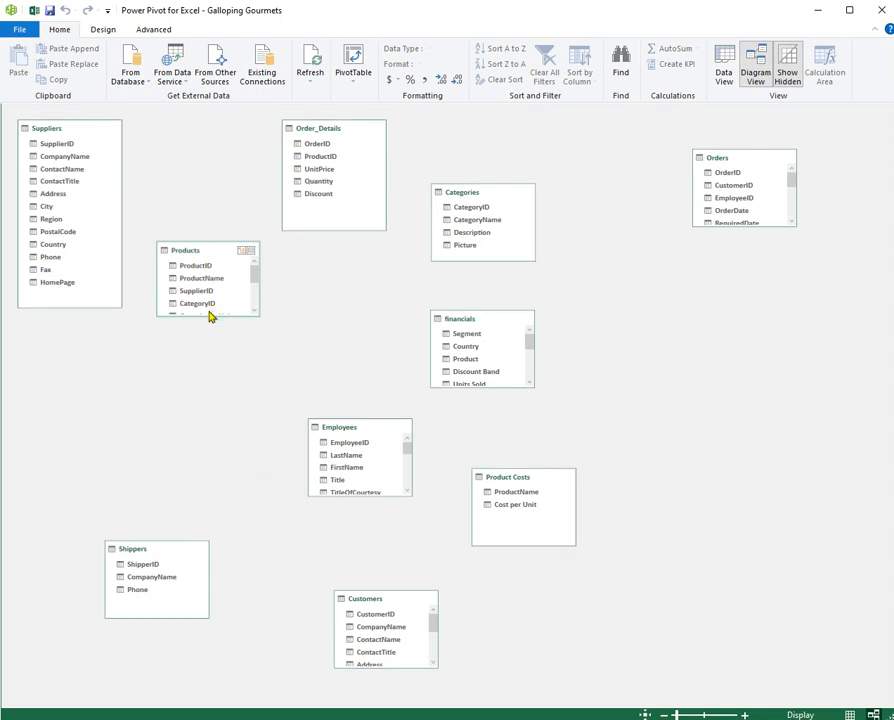
pyautogui.moveTo(208, 318); pyautogui.dragTo(208, 444)
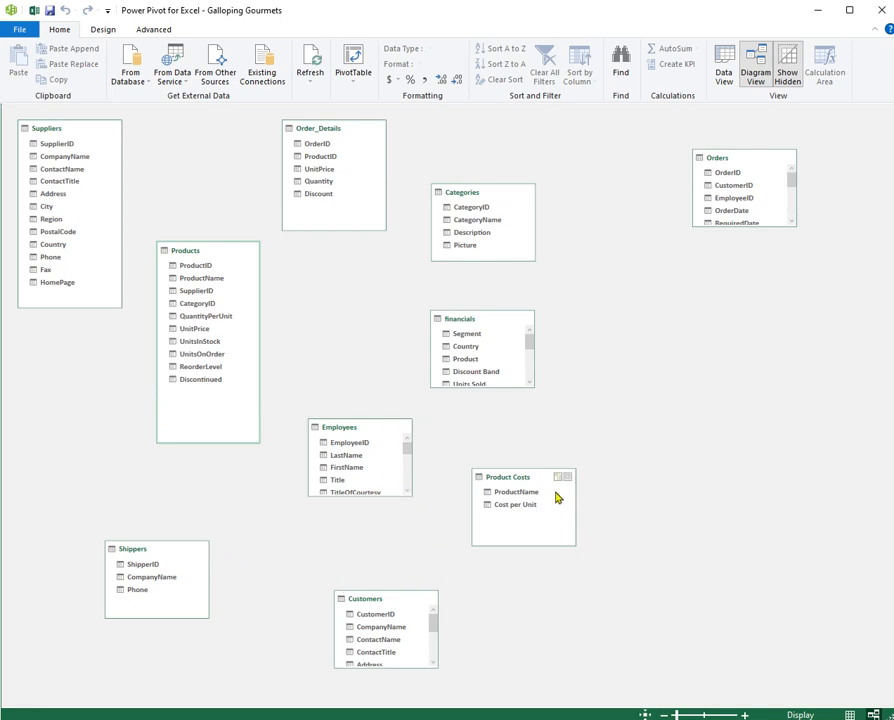
# - Position Categories below Suppliers and Product Costs to the lower right of Products, moving Employees away to the right of them
pyautogui.moveTo(470, 195); pyautogui.dragTo(52, 458)
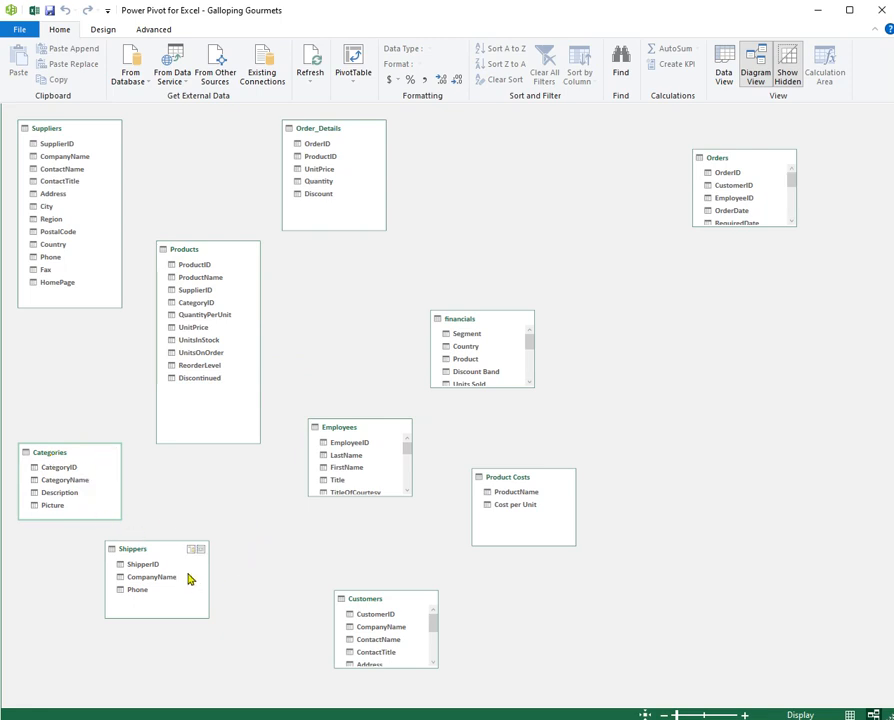
pyautogui.moveTo(532, 484); pyautogui.dragTo(368, 513)
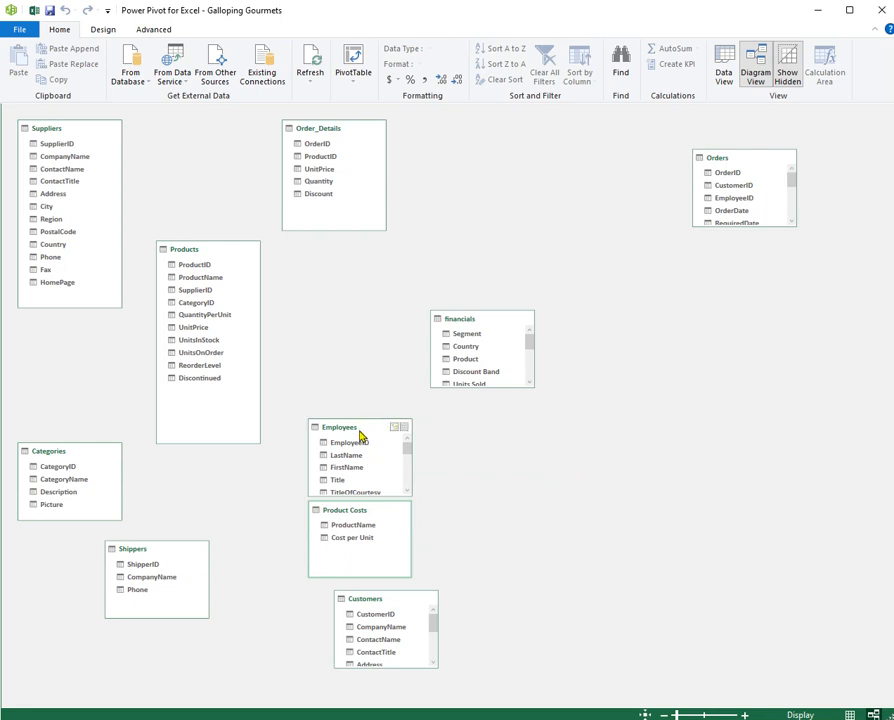
pyautogui.moveTo(362, 436); pyautogui.dragTo(628, 447)
pyautogui.moveTo(362, 513); pyautogui.dragTo(355, 459)
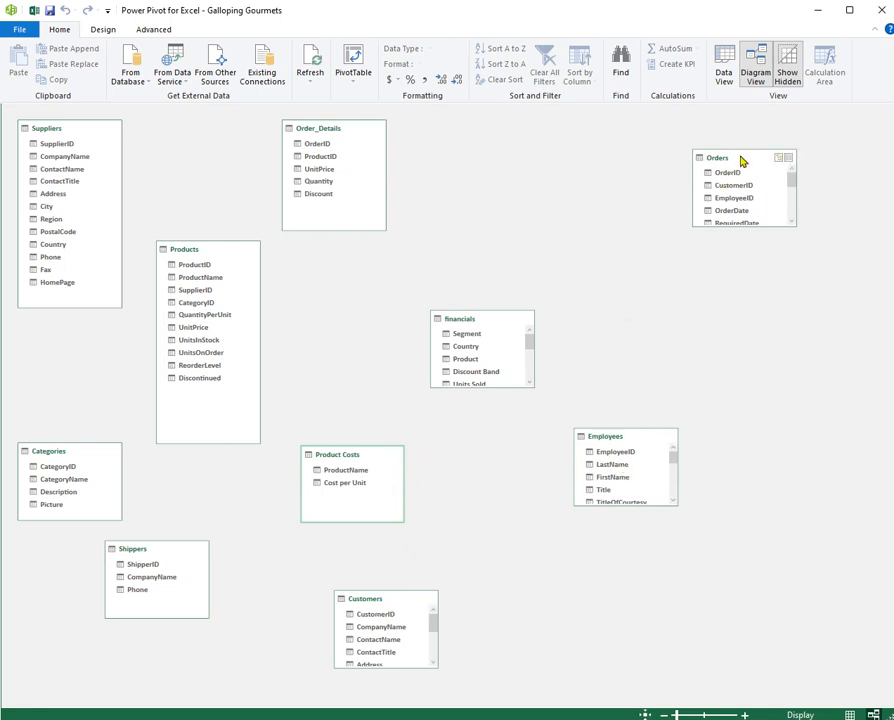
# - Place Orders directly right of Order_Details, lengthen it to show all its fields, and move financials farther right
pyautogui.moveTo(744, 160); pyautogui.dragTo(462, 127)
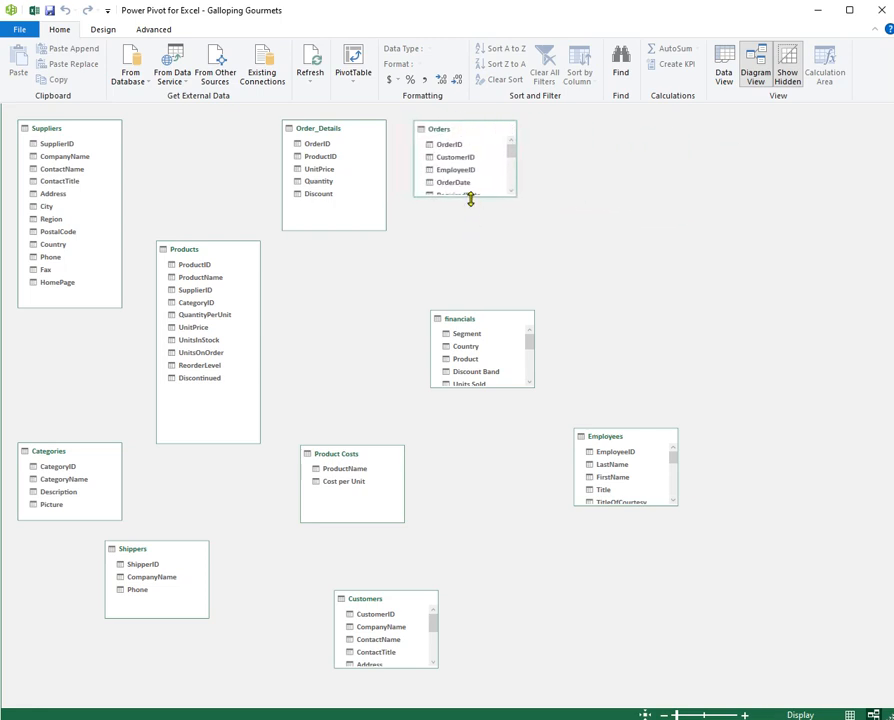
pyautogui.moveTo(472, 197); pyautogui.dragTo(677, 316)
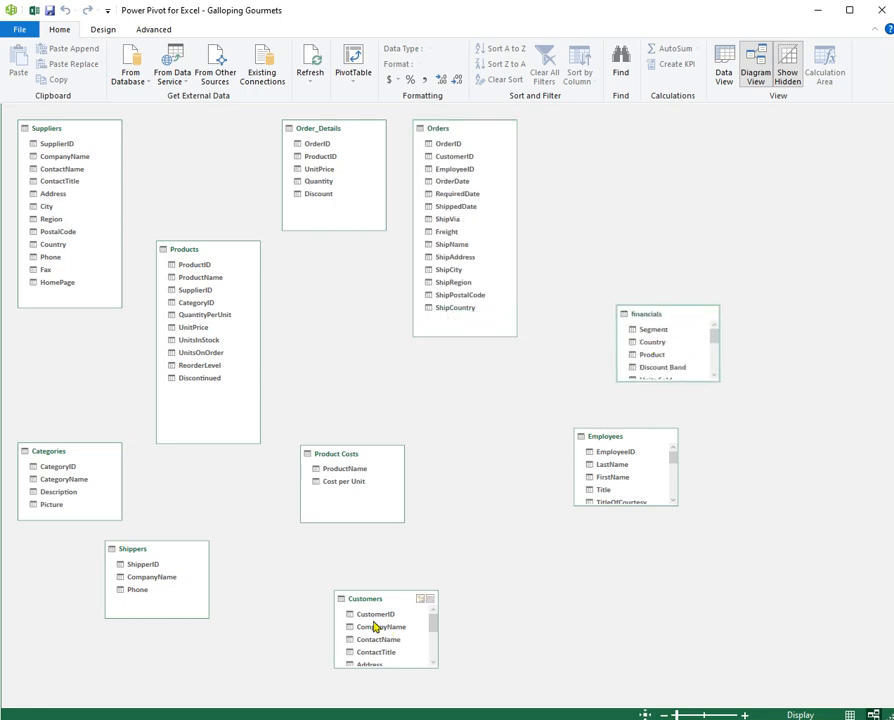
# - Line up Shippers and Customers to the right of Orders and lengthen Customers to show all its fields
pyautogui.moveTo(168, 556); pyautogui.dragTo(602, 98)
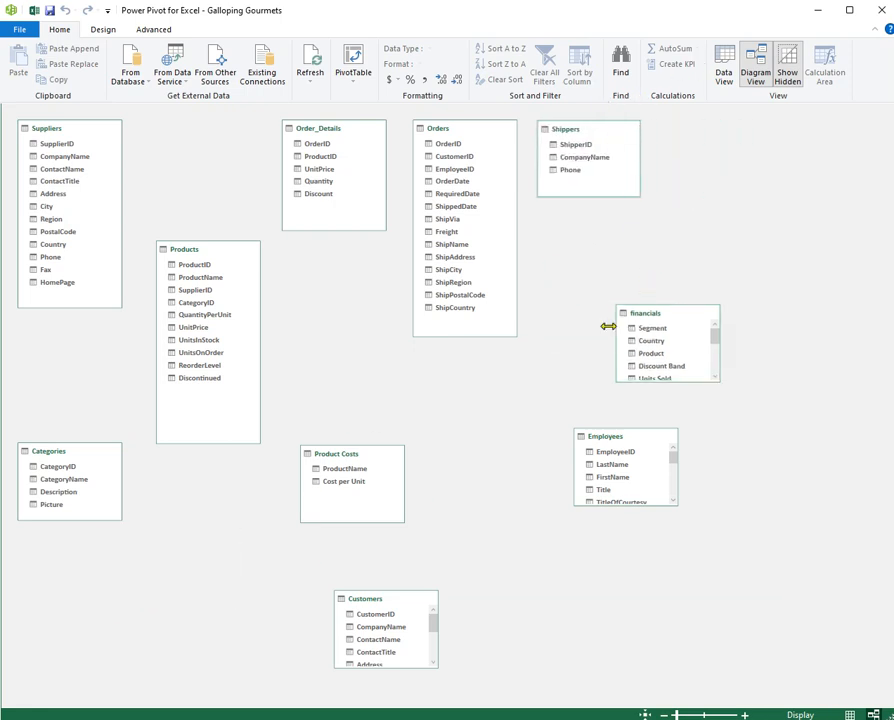
pyautogui.moveTo(390, 608); pyautogui.dragTo(714, 112)
pyautogui.moveTo(714, 196); pyautogui.dragTo(718, 312)
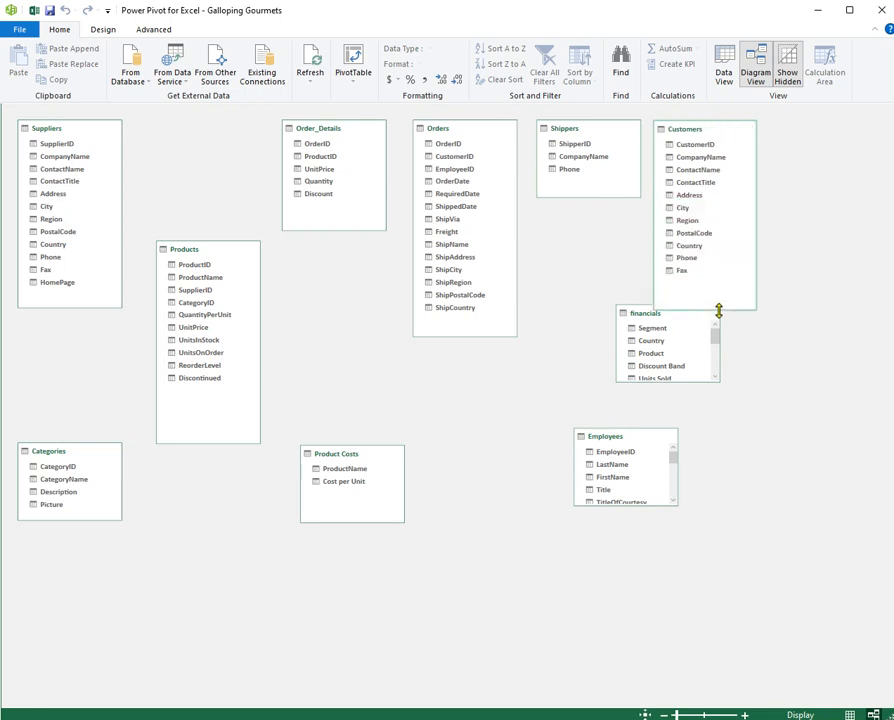
# - Place financials below Customers and Employees below Shippers, side by side
pyautogui.moveTo(638, 314); pyautogui.dragTo(678, 424)
pyautogui.moveTo(618, 444); pyautogui.dragTo(580, 428)
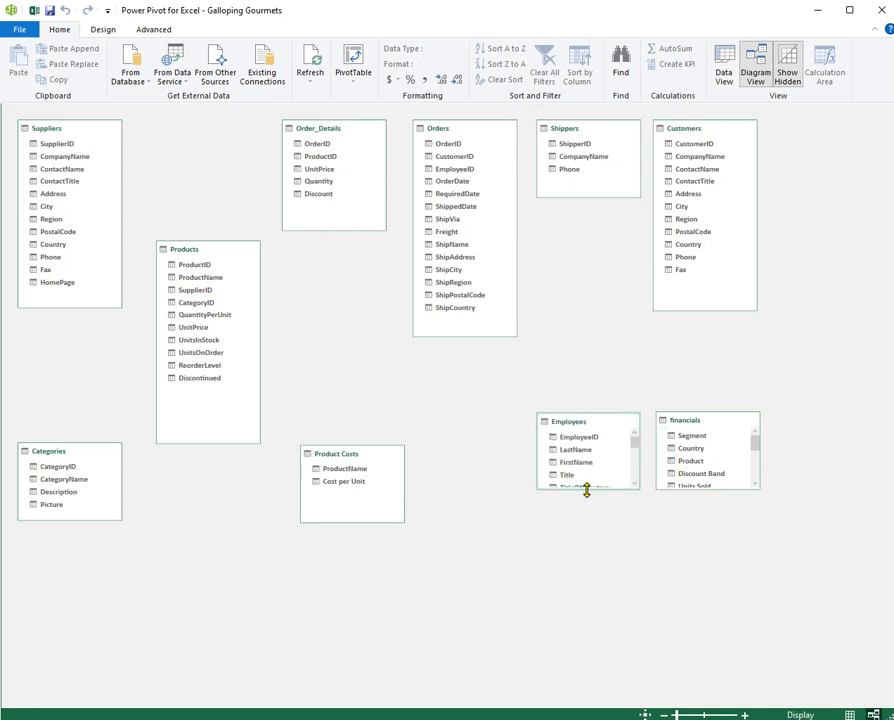
# - Lengthen the Employees and financials tables to show all their fields
pyautogui.moveTo(588, 489); pyautogui.dragTo(601, 655)
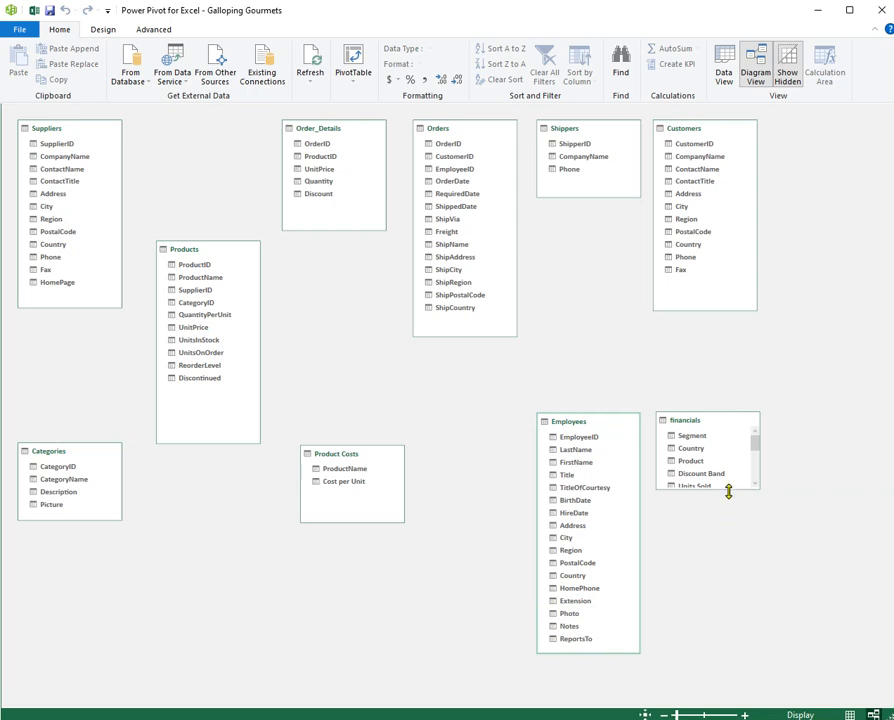
pyautogui.moveTo(732, 491); pyautogui.dragTo(726, 604)
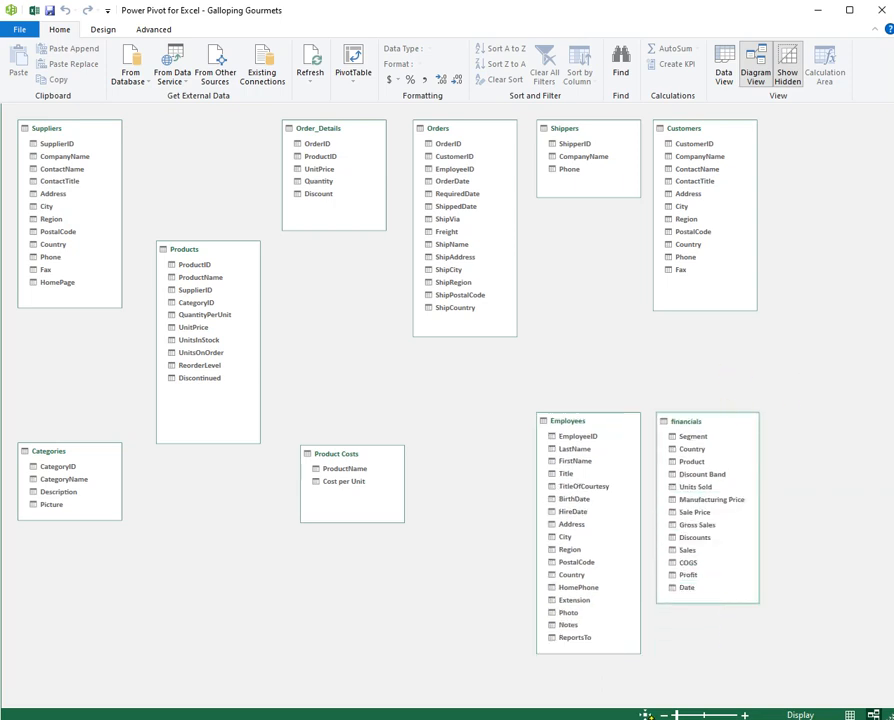
pyautogui.click(742, 715)
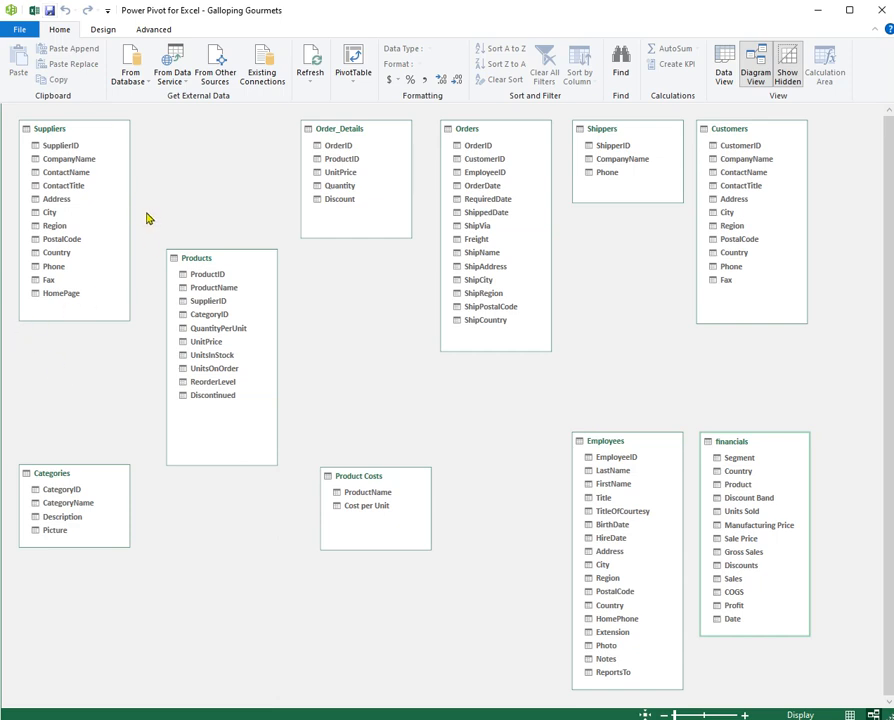
# - Relate Products to Suppliers on SupplierID, Order_Details on ProductID and Categories on CategoryID, and shorten the Products table
pyautogui.click(62, 146)
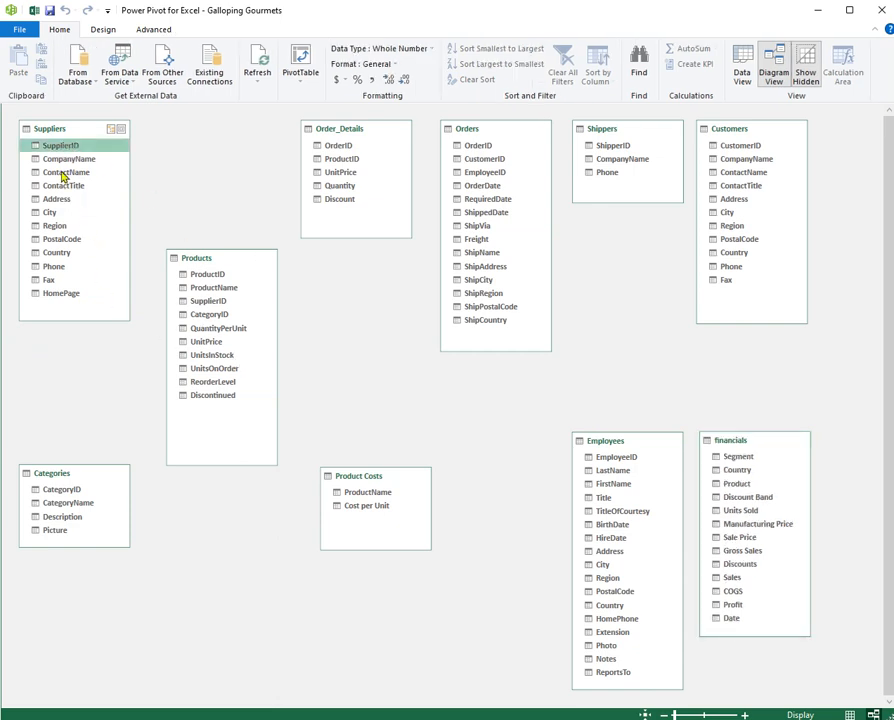
pyautogui.moveTo(62, 146); pyautogui.dragTo(206, 301)
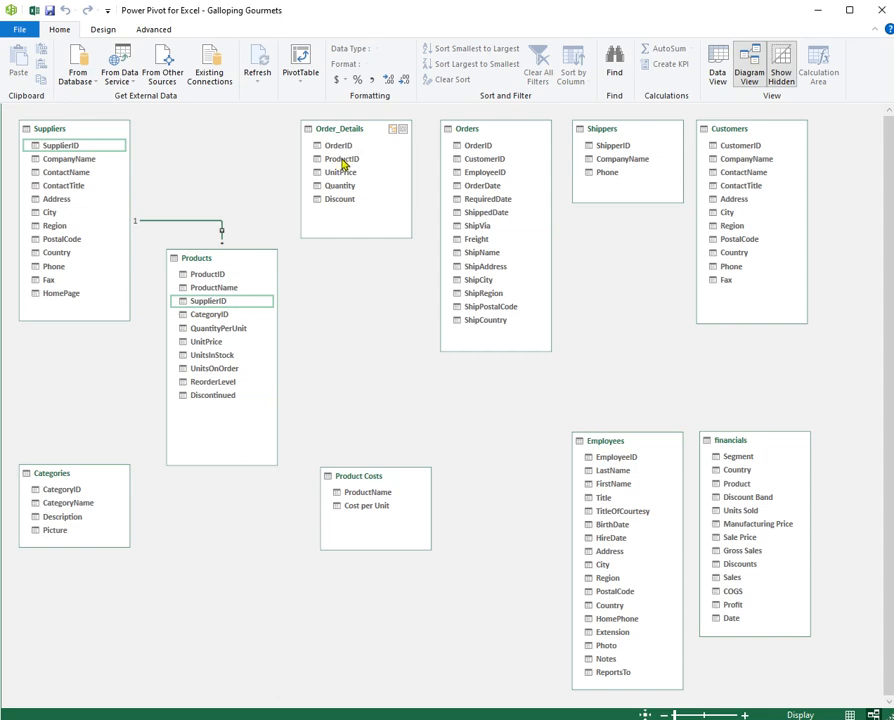
pyautogui.moveTo(343, 163); pyautogui.dragTo(222, 281)
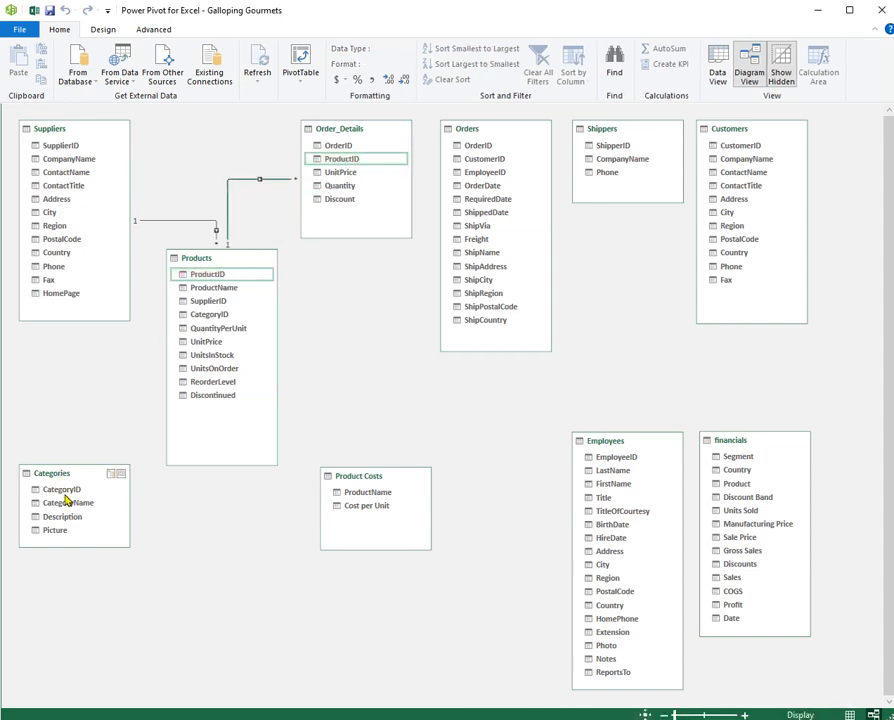
pyautogui.moveTo(62, 491); pyautogui.dragTo(211, 321)
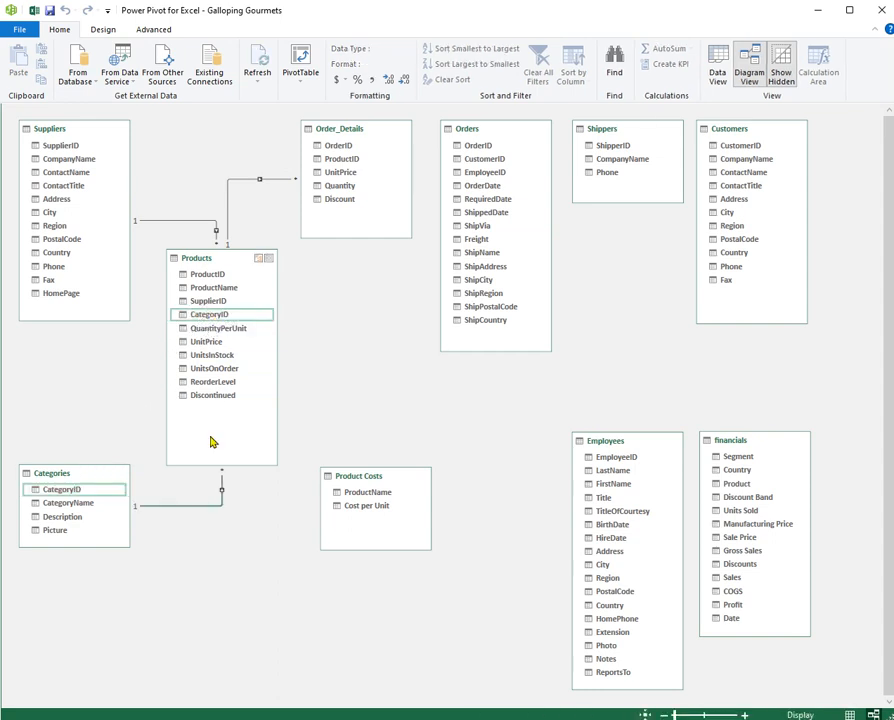
pyautogui.moveTo(241, 466); pyautogui.dragTo(243, 425)
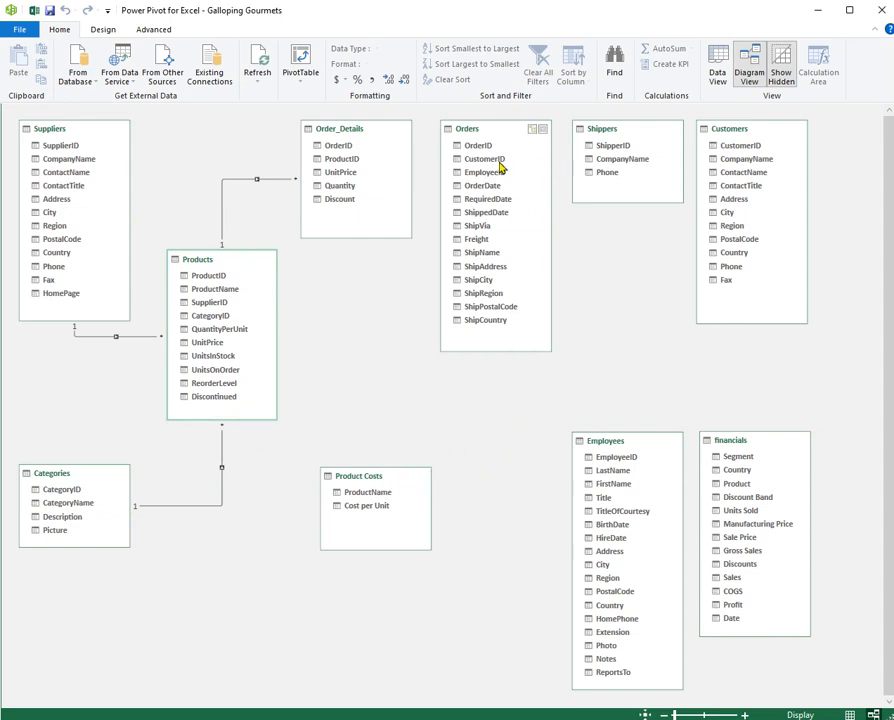
# - Relate Orders to Order_Details on OrderID and its ShipVia to Shippers' ShipperID, lowering Orders and moving Shippers closer
pyautogui.moveTo(490, 133)
pyautogui.mouseDown()
pyautogui.moveTo(496, 178)
pyautogui.moveTo(434, 182)
pyautogui.moveTo(337, 147)
pyautogui.mouseUp()
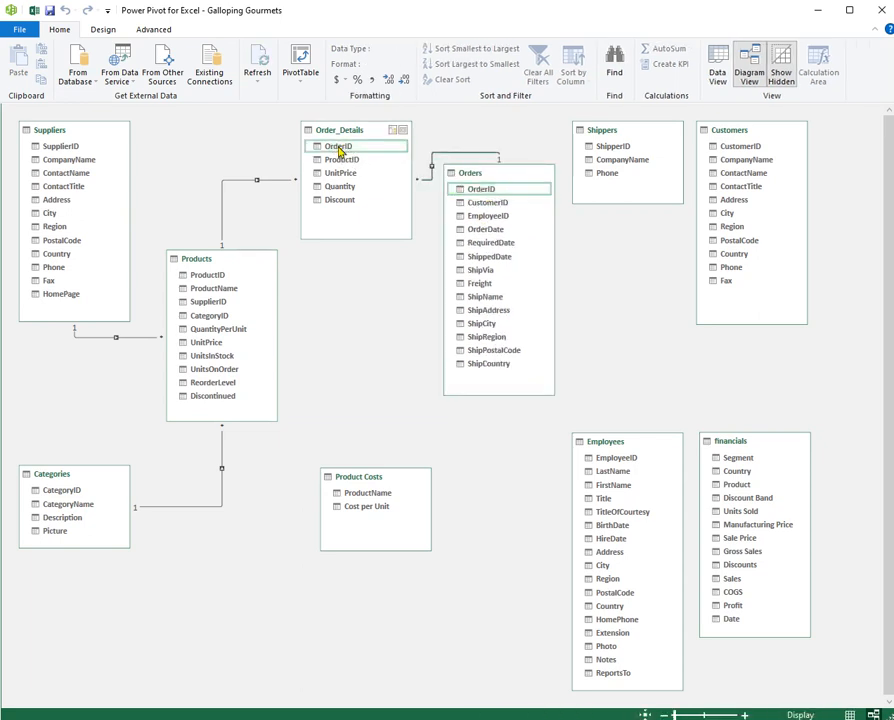
pyautogui.moveTo(518, 178); pyautogui.dragTo(491, 224)
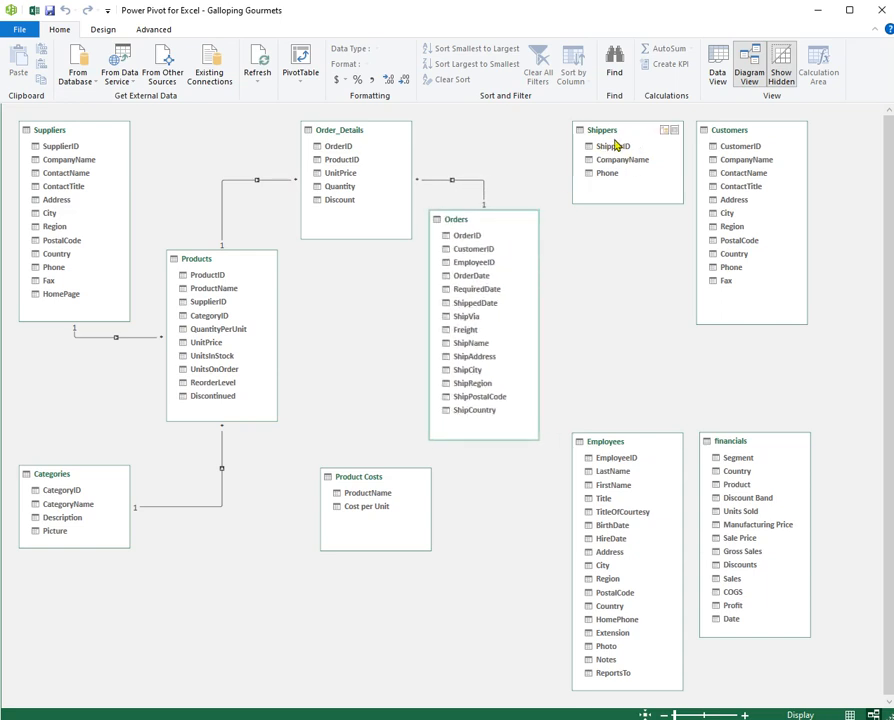
pyautogui.moveTo(621, 147); pyautogui.dragTo(471, 317)
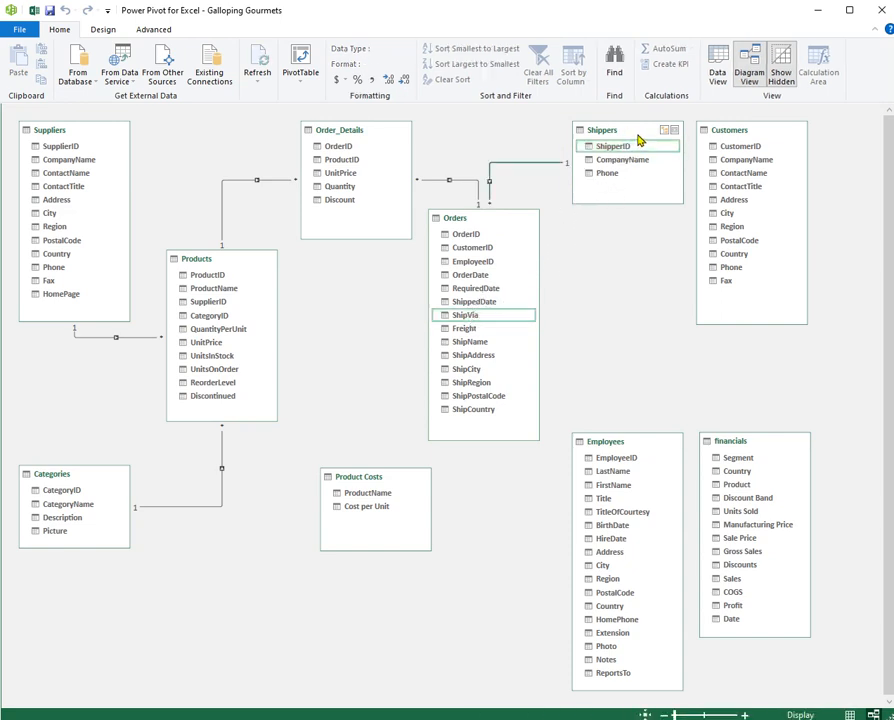
pyautogui.moveTo(628, 135); pyautogui.dragTo(602, 135)
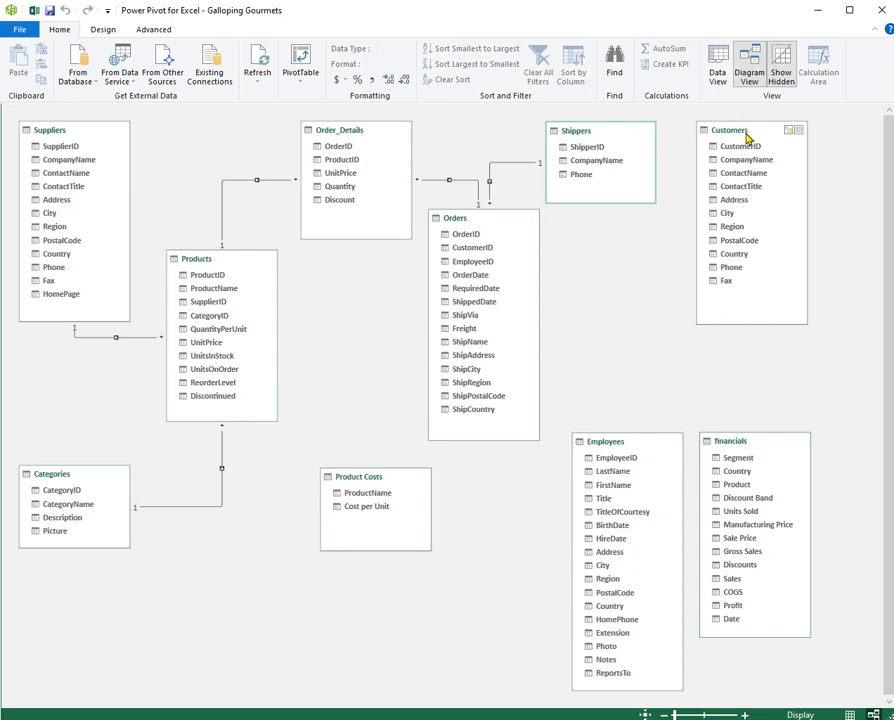
# - Relate Customers on CustomerID and Employees on EmployeeID to Orders, moving both tables closer and financials beside Employees
pyautogui.moveTo(747, 137); pyautogui.dragTo(486, 248)
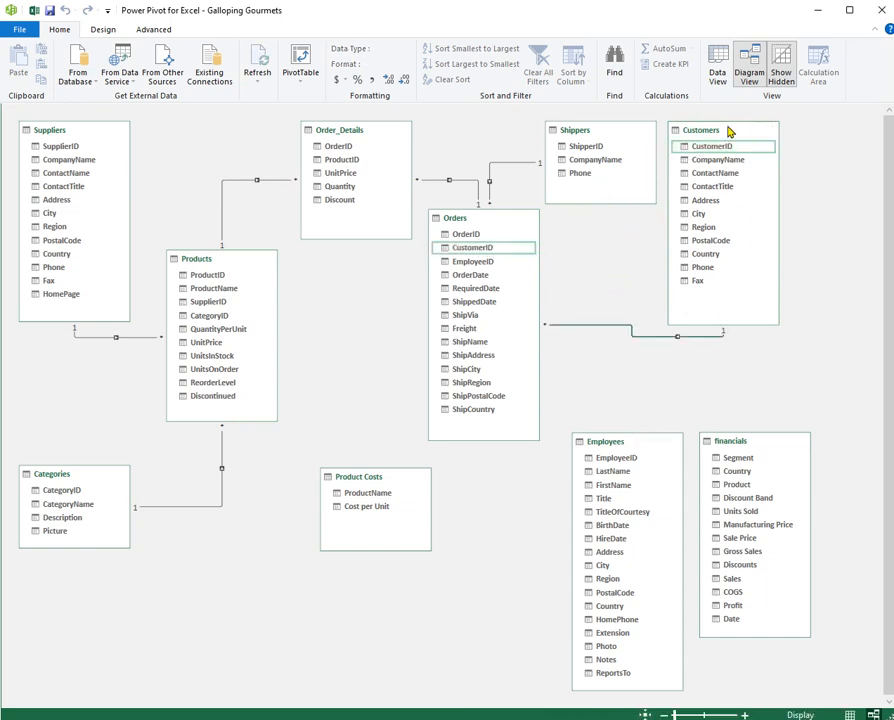
pyautogui.moveTo(731, 136); pyautogui.dragTo(728, 166)
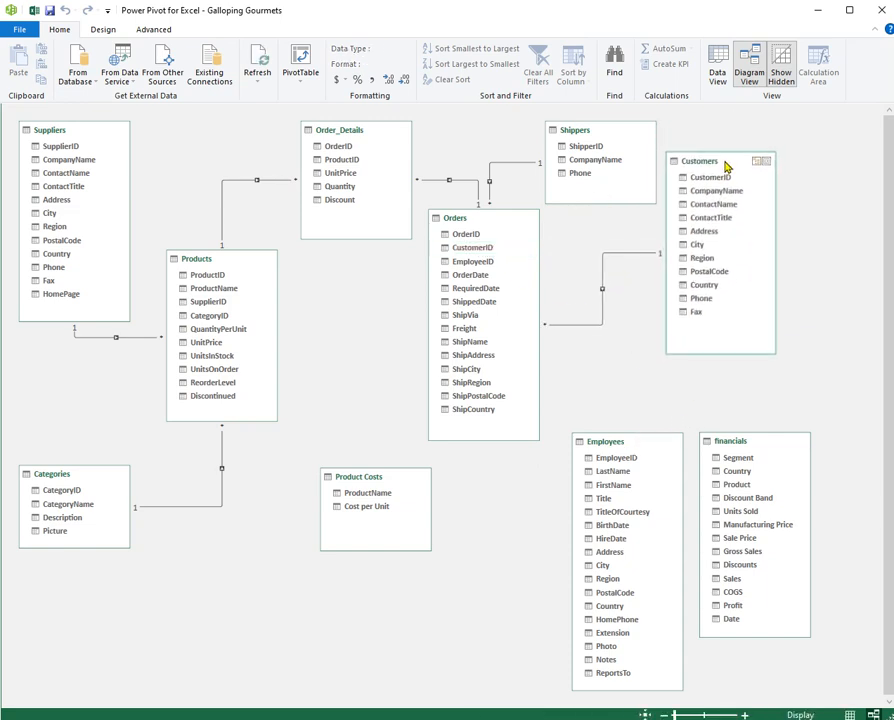
pyautogui.moveTo(628, 443); pyautogui.dragTo(483, 259)
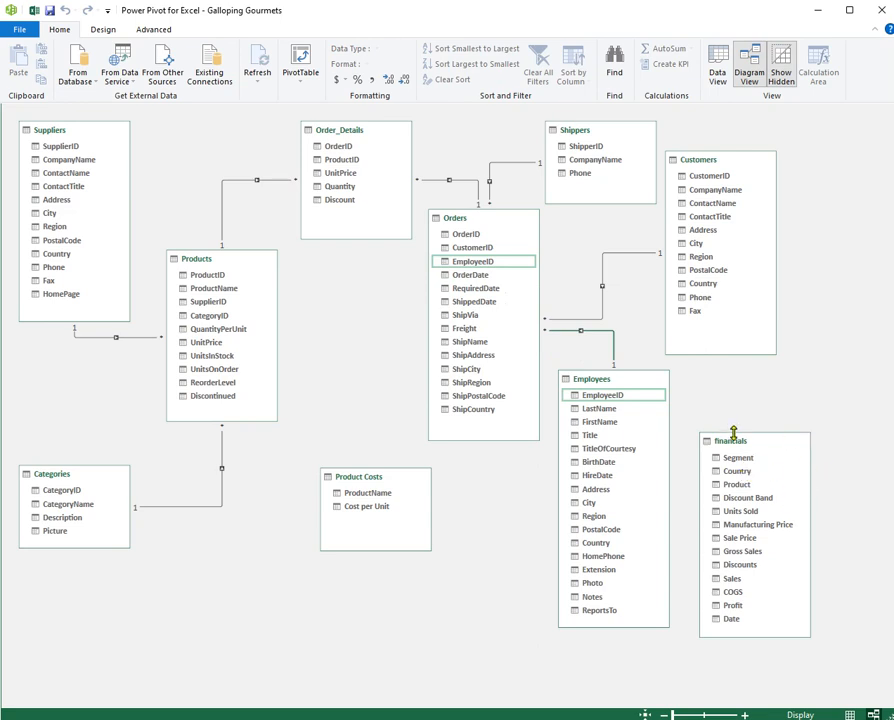
pyautogui.moveTo(735, 440); pyautogui.dragTo(712, 436)
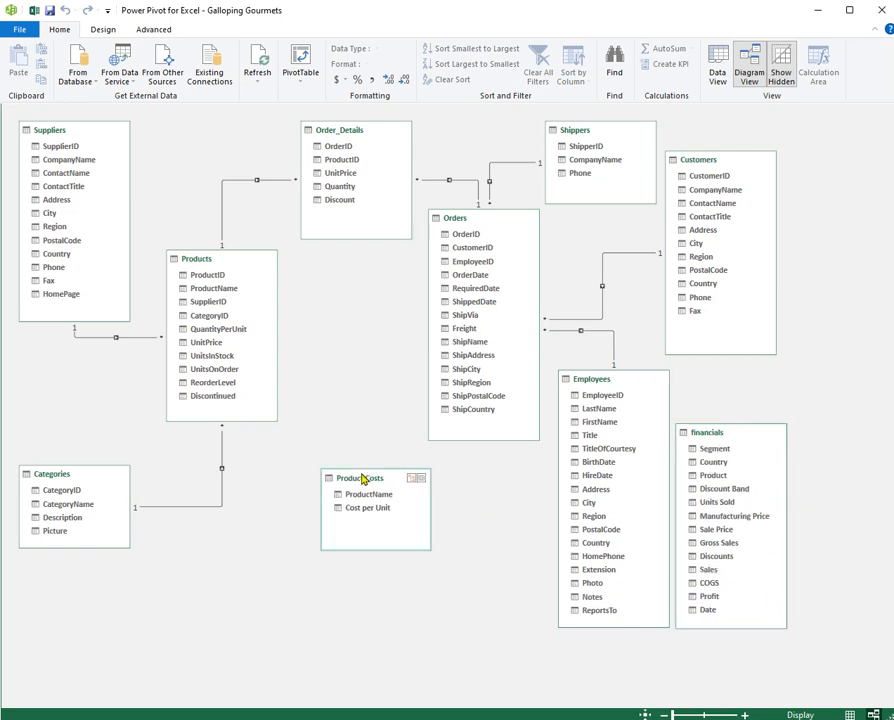
# - Move Product Costs nearer to Products and relate the two tables on ProductName
pyautogui.moveTo(366, 479); pyautogui.dragTo(320, 478)
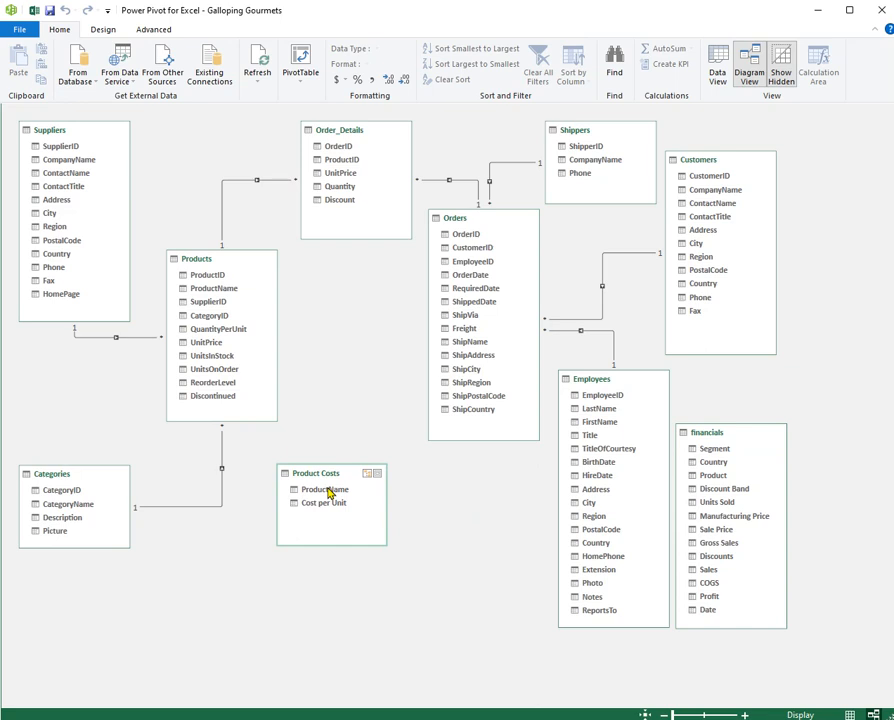
pyautogui.moveTo(328, 491); pyautogui.dragTo(229, 289)
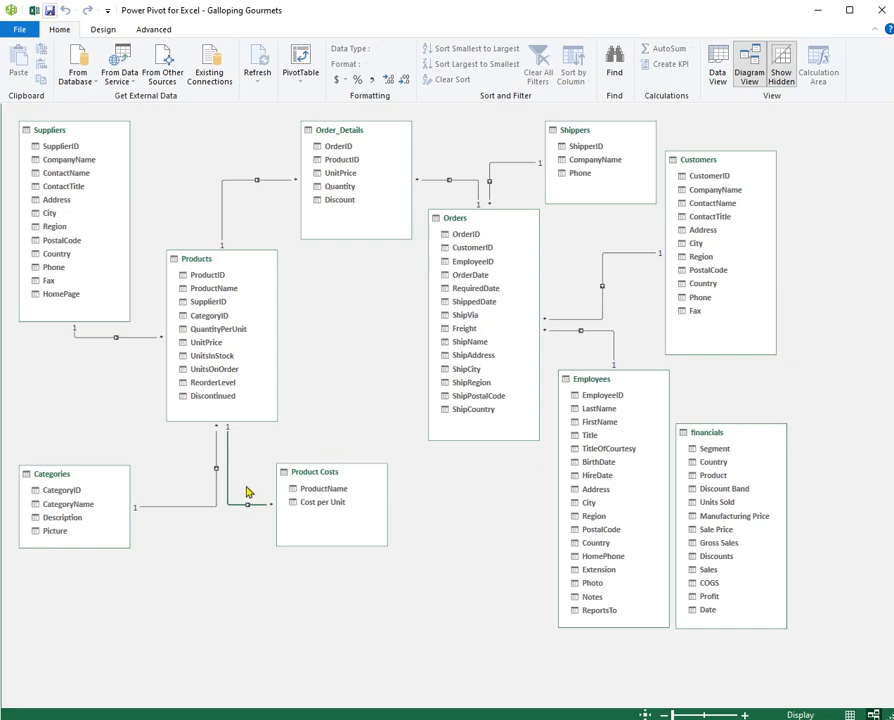
# - Delete the relationship between Categories and Products from the model and recreate it on CategoryID
pyautogui.click(209, 506)
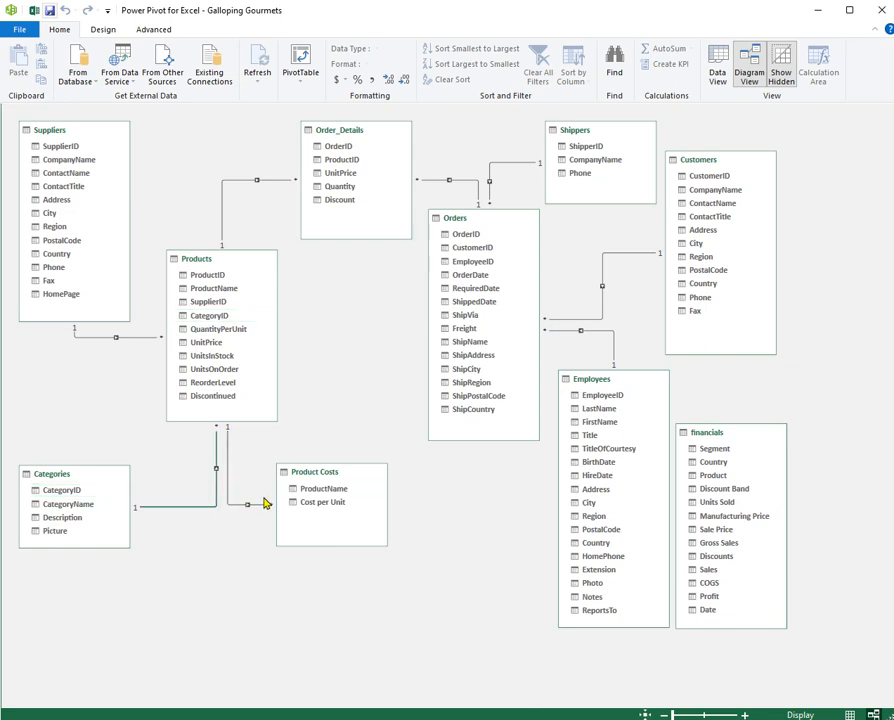
pyautogui.press('Delete')
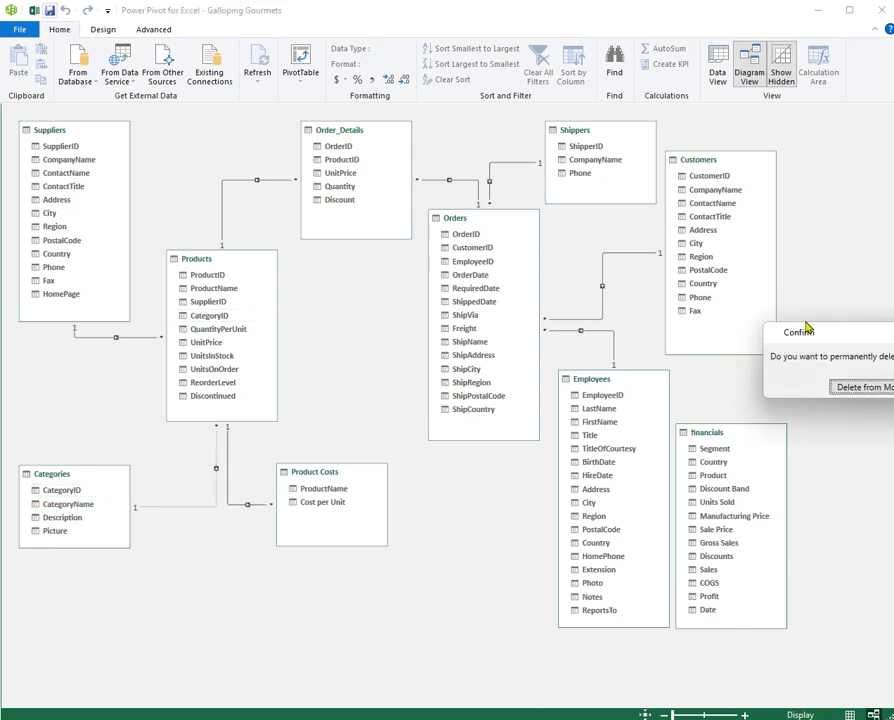
pyautogui.moveTo(880, 334); pyautogui.dragTo(606, 384)
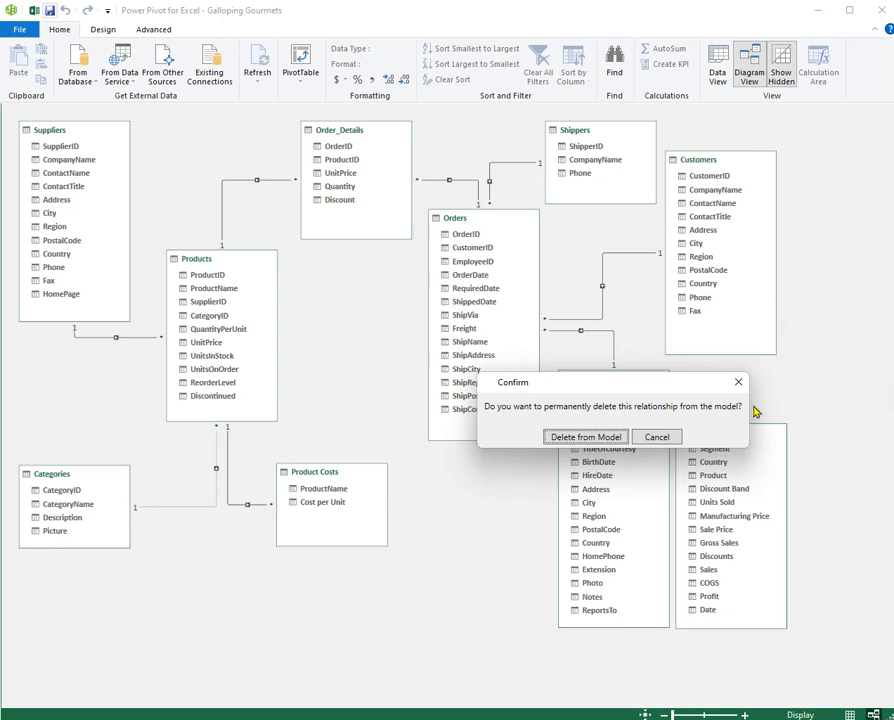
pyautogui.click(585, 436)
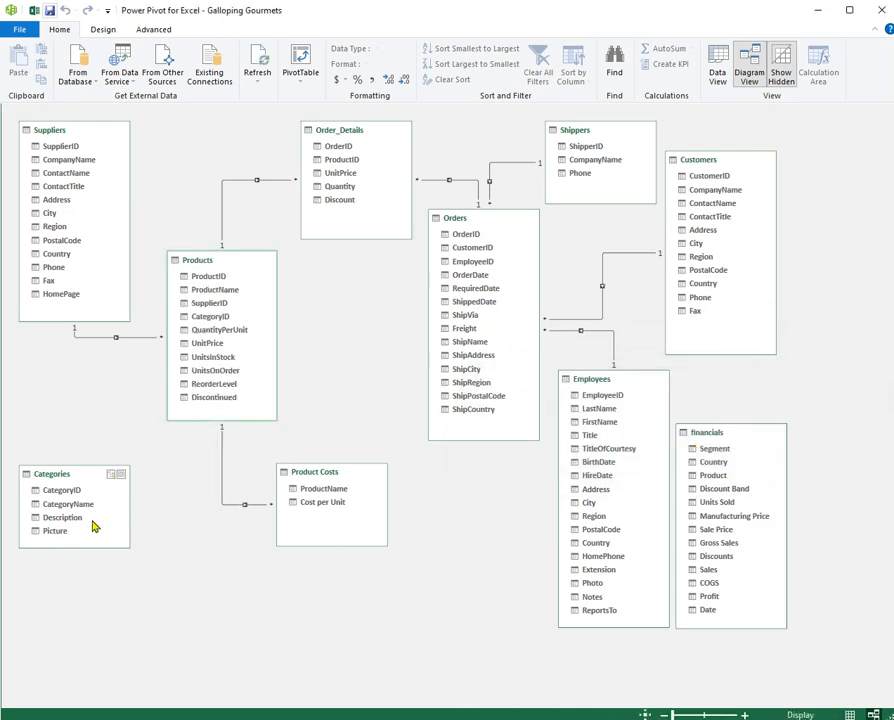
pyautogui.moveTo(62, 494); pyautogui.dragTo(208, 315)
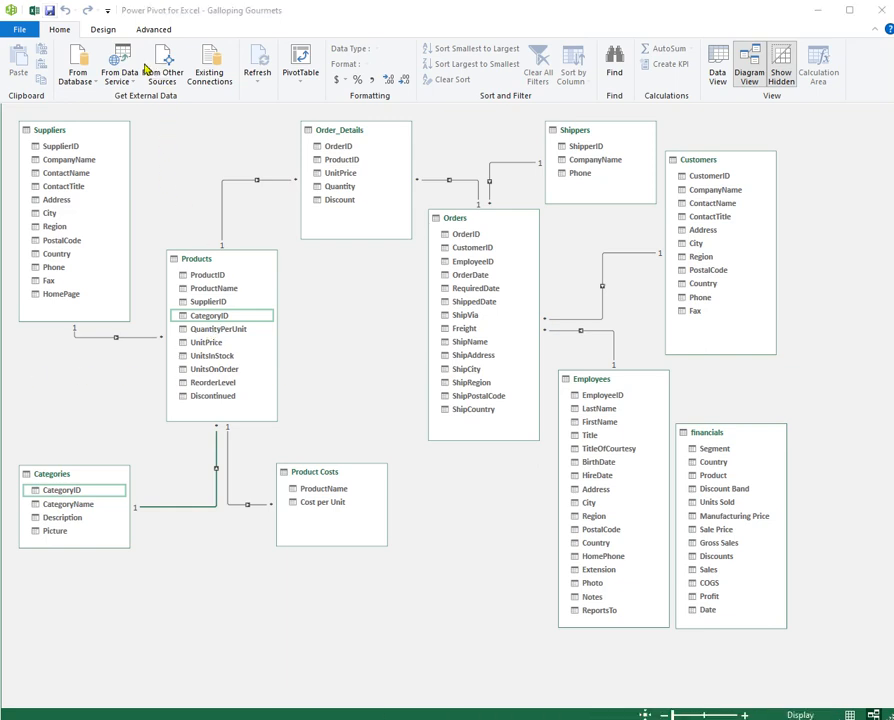
# - Review the cardinality and filter direction of each relationship in Manage Relationships
pyautogui.click(104, 30)
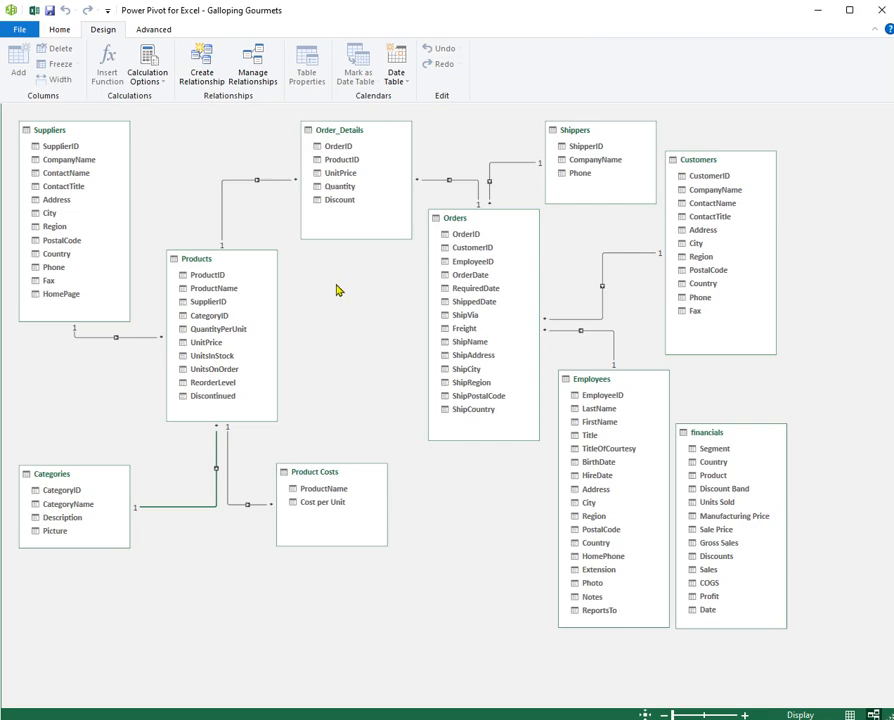
pyautogui.click(254, 64)
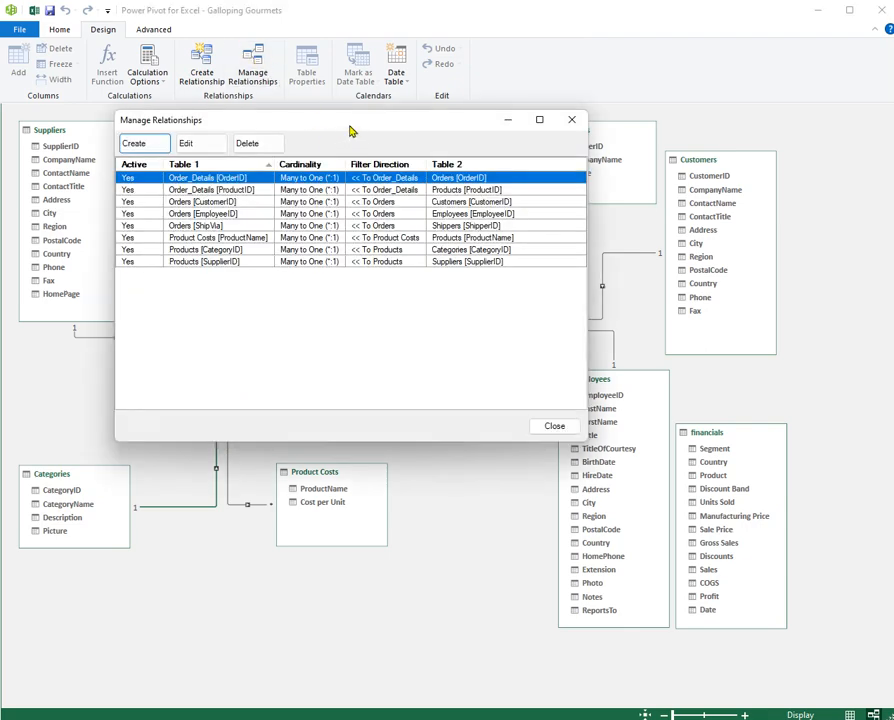
pyautogui.moveTo(352, 130); pyautogui.dragTo(397, 400)
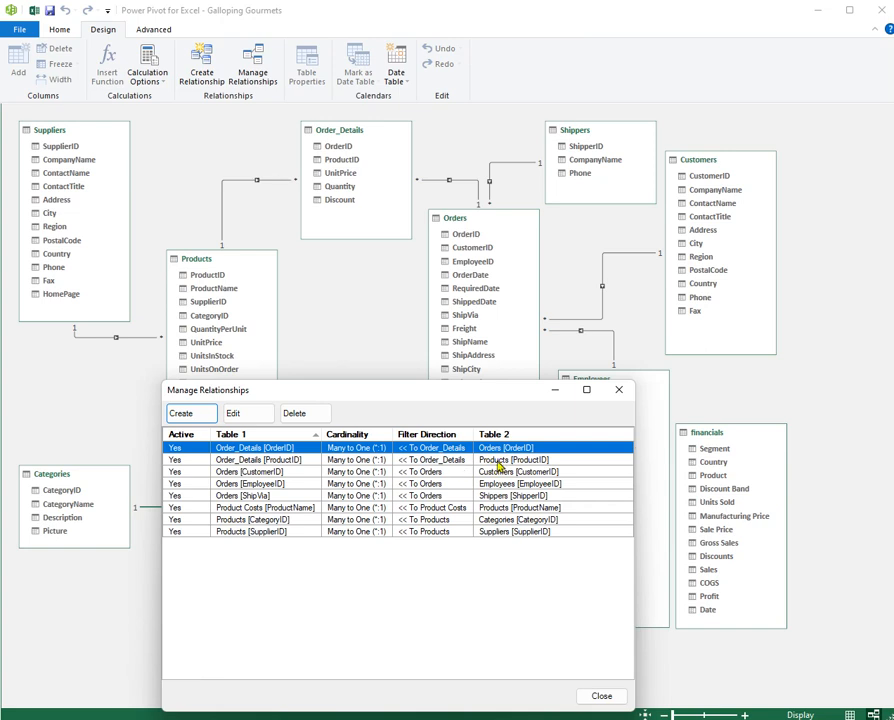
pyautogui.click(440, 475)
pyautogui.click(446, 485)
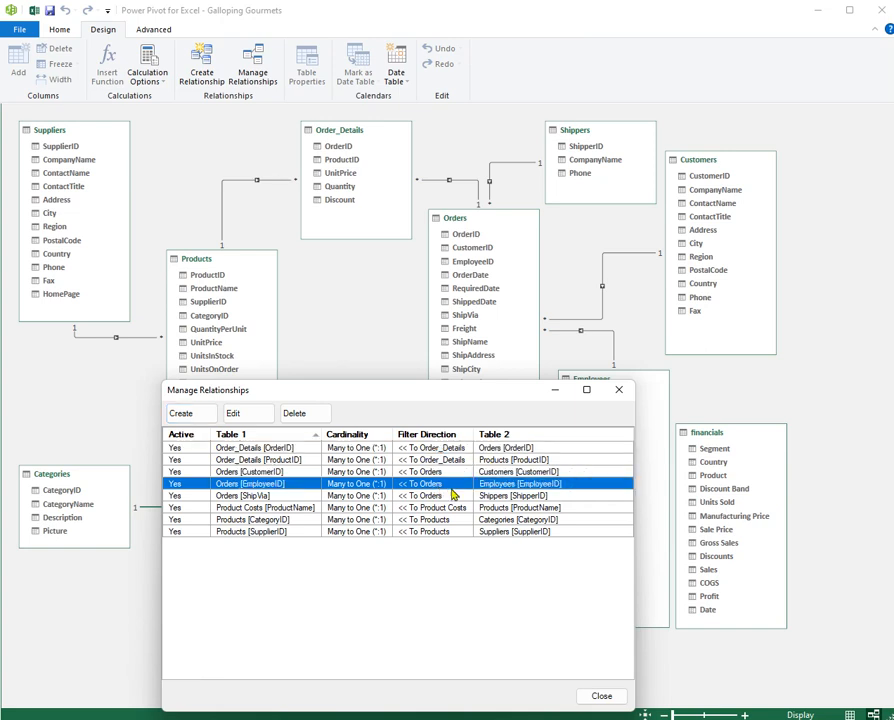
pyautogui.click(444, 496)
pyautogui.click(441, 508)
pyautogui.click(437, 522)
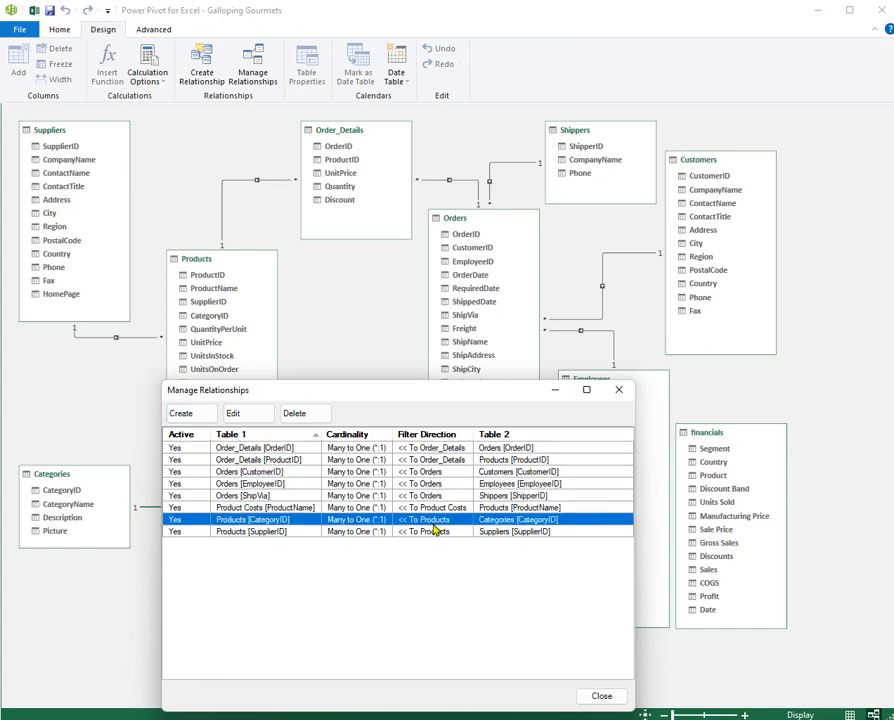
pyautogui.click(436, 532)
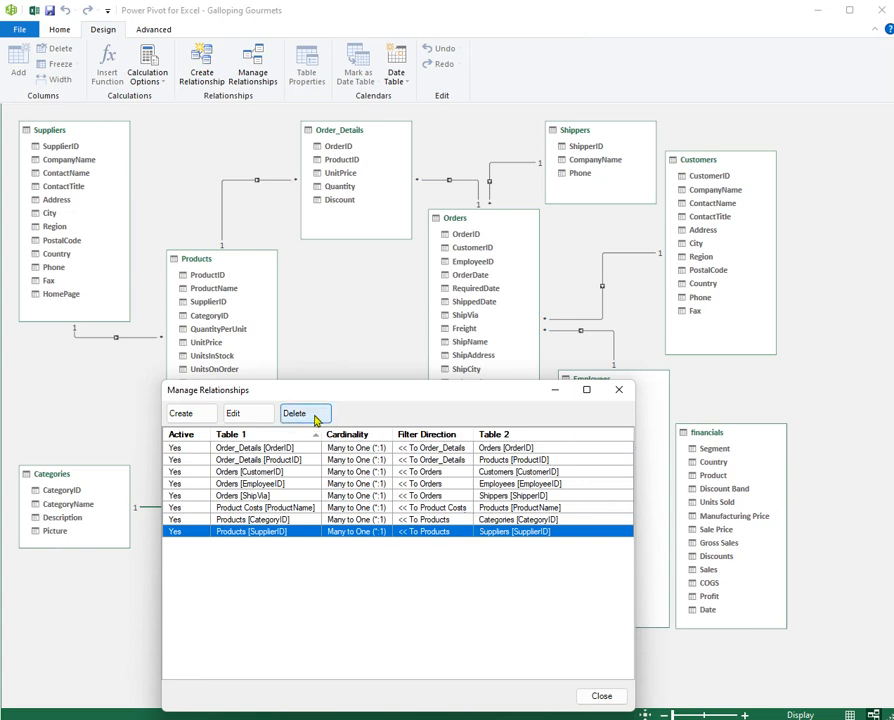
# - Try ReorderLevel and UnitPrice in place of SupplierID in the Products to Suppliers relationship, and discard the edit
pyautogui.click(241, 414)
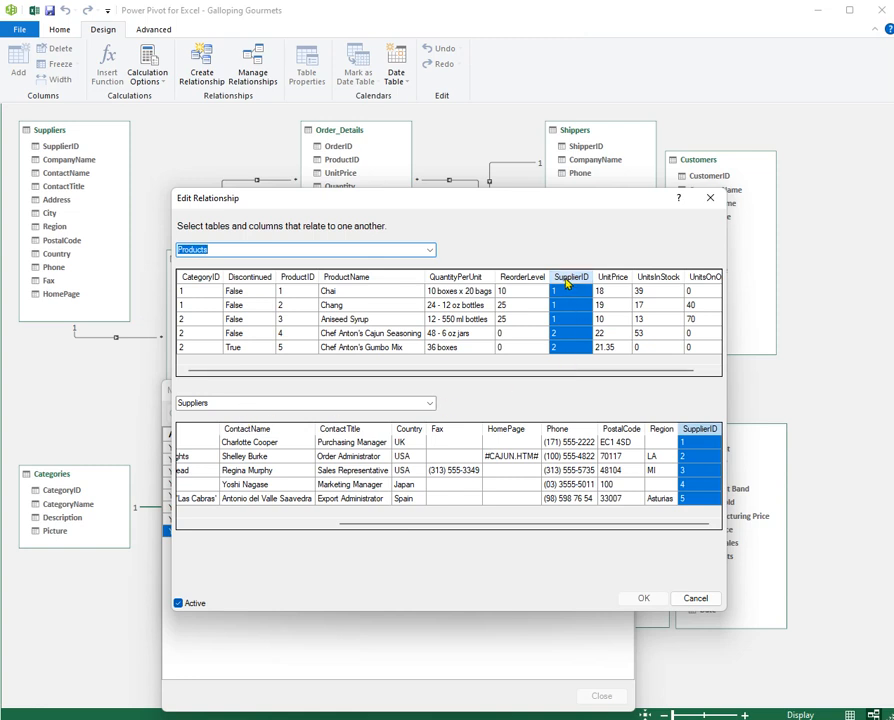
pyautogui.click(522, 282)
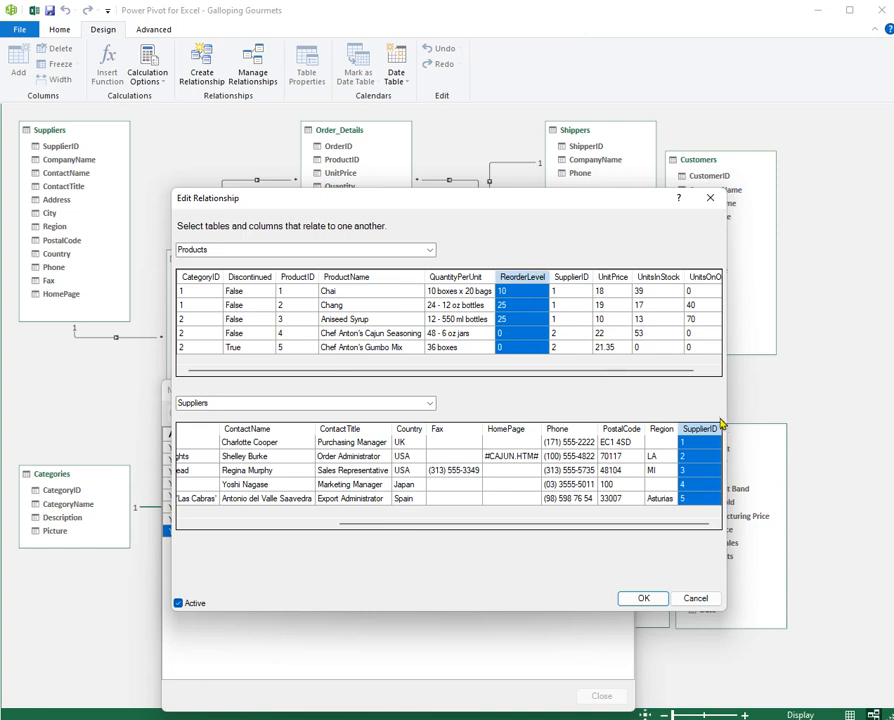
pyautogui.click(566, 277)
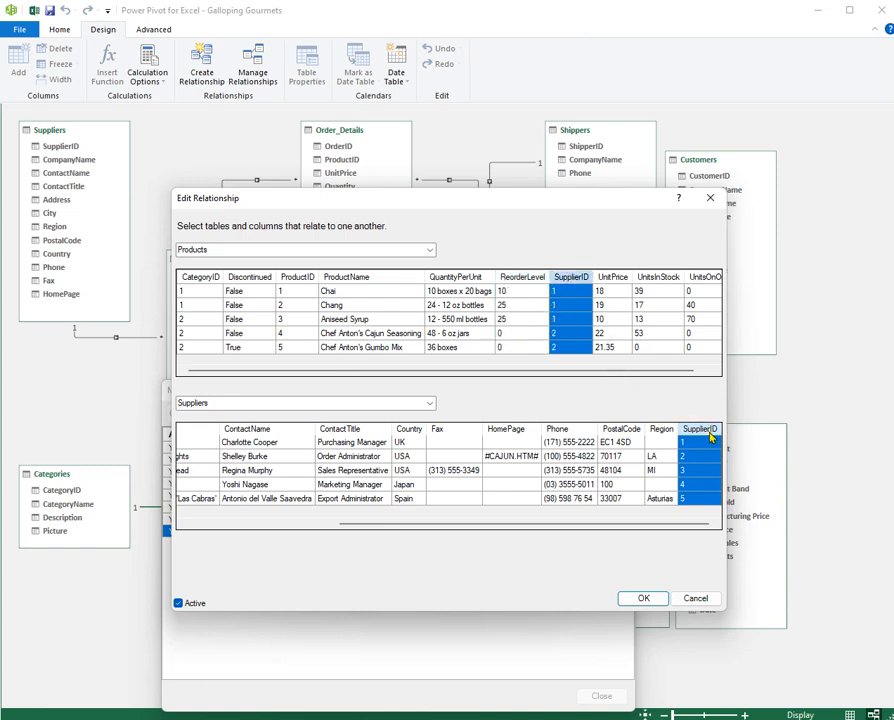
pyautogui.click(598, 288)
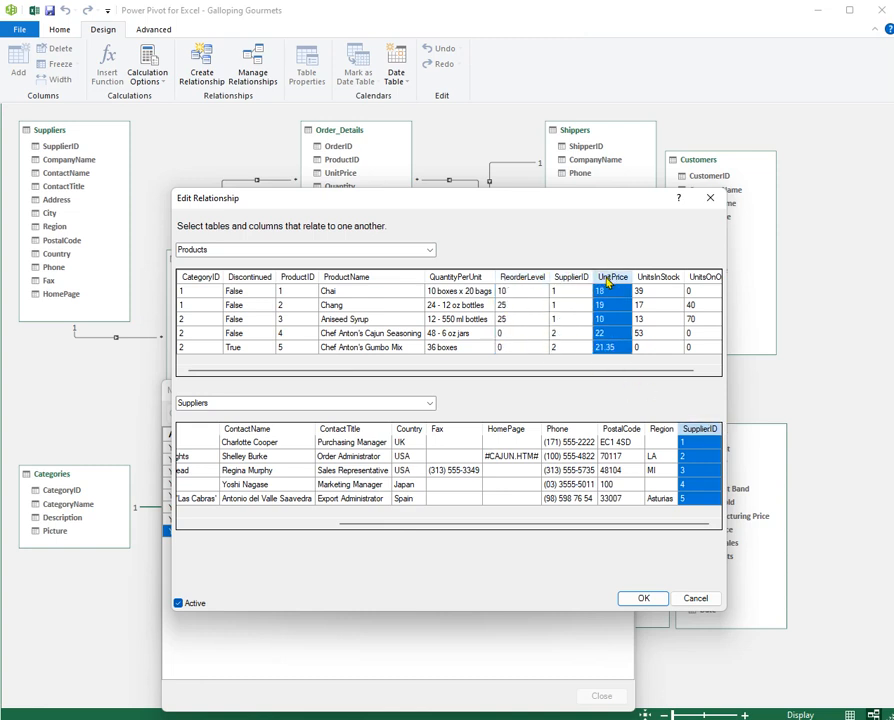
pyautogui.click(566, 283)
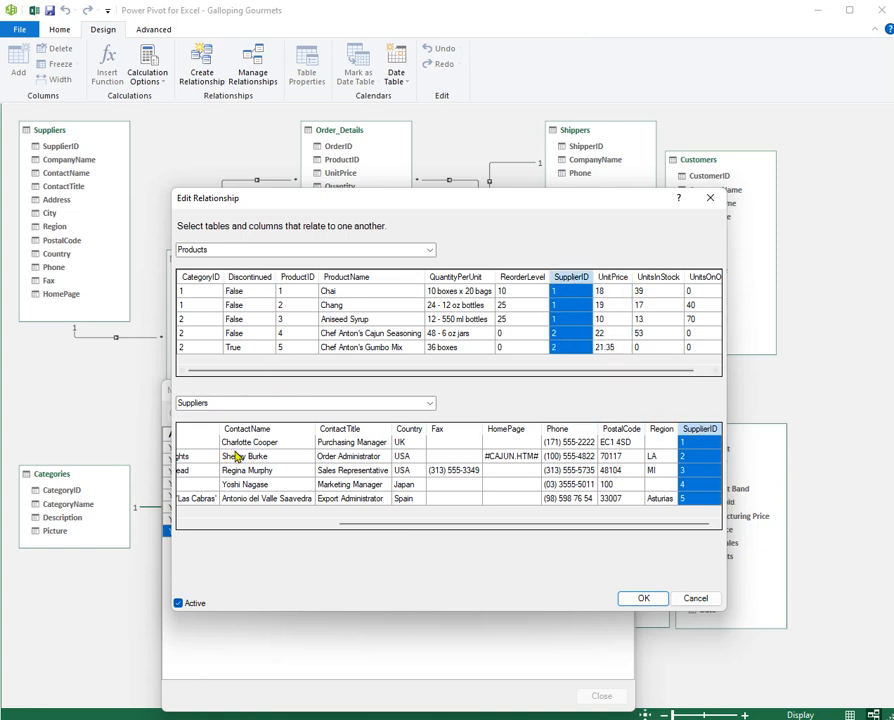
pyautogui.click(695, 599)
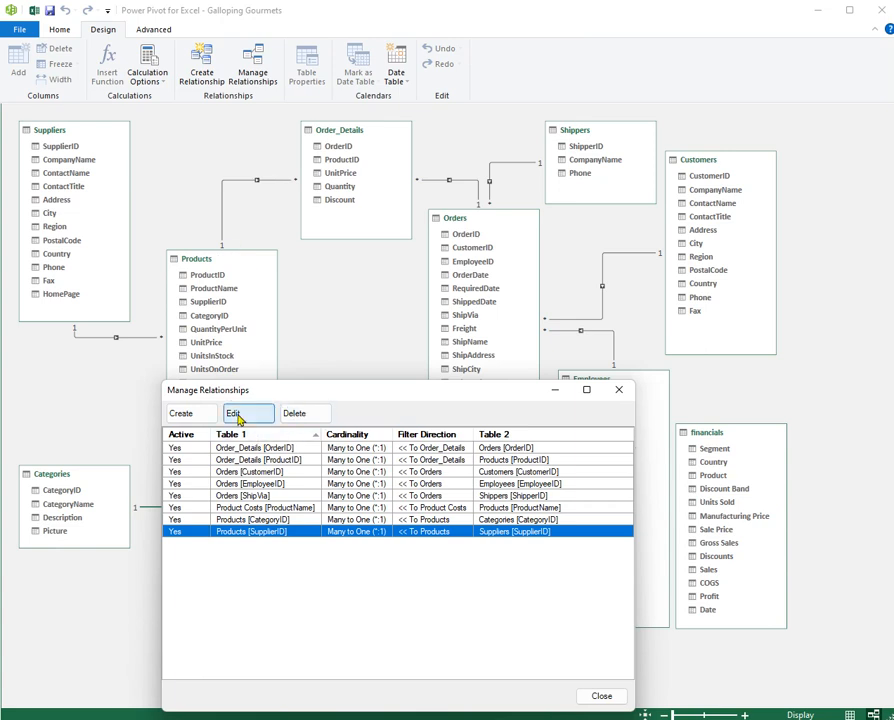
pyautogui.click(602, 696)
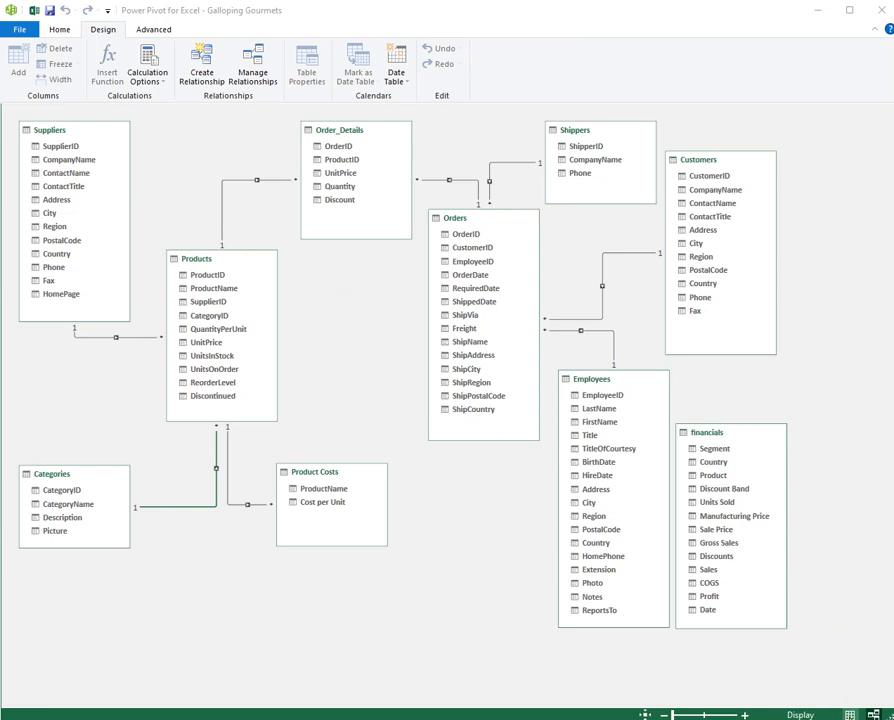
# - Show the model's tables in Data View and return to the Excel workbook's data import commands
pyautogui.click(58, 31)
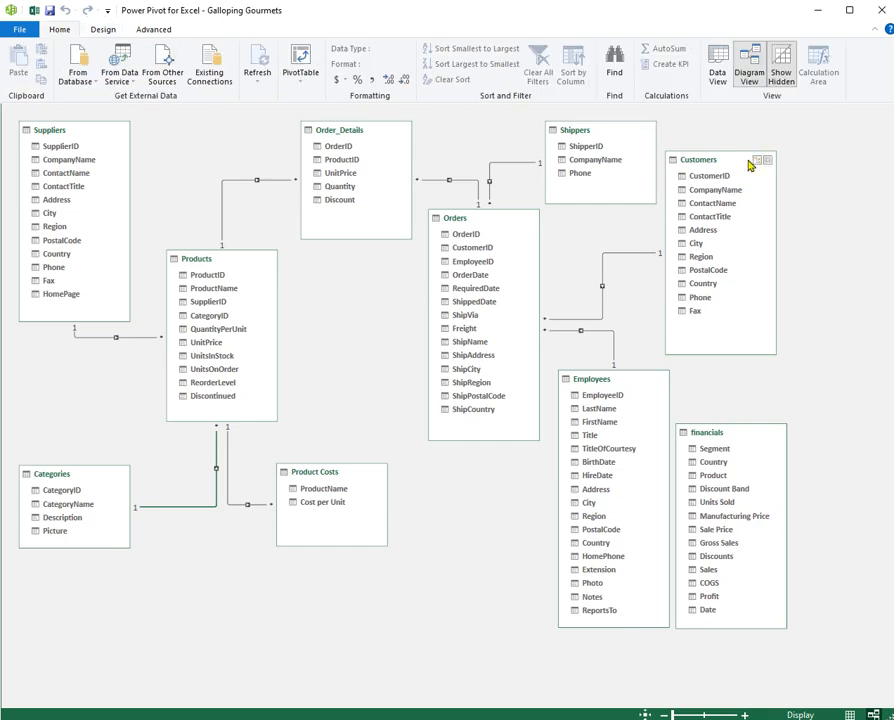
pyautogui.click(714, 74)
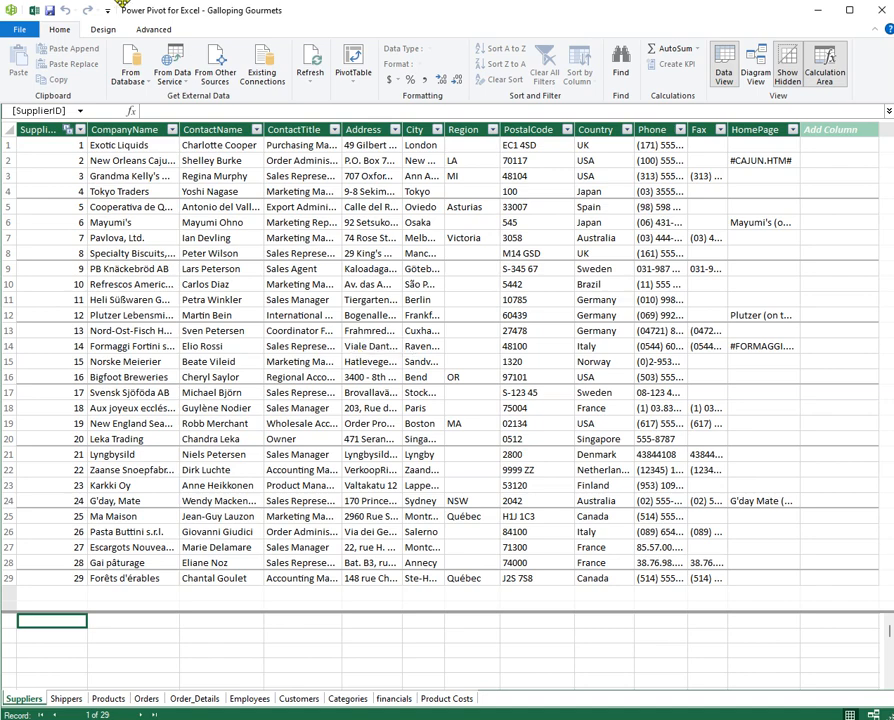
pyautogui.click(34, 12)
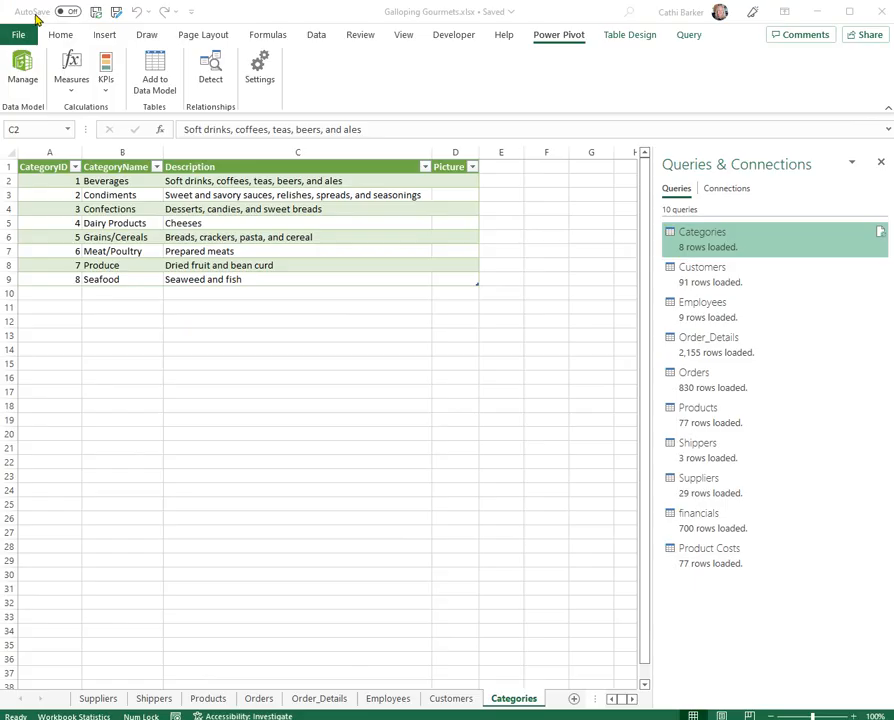
pyautogui.click(318, 36)
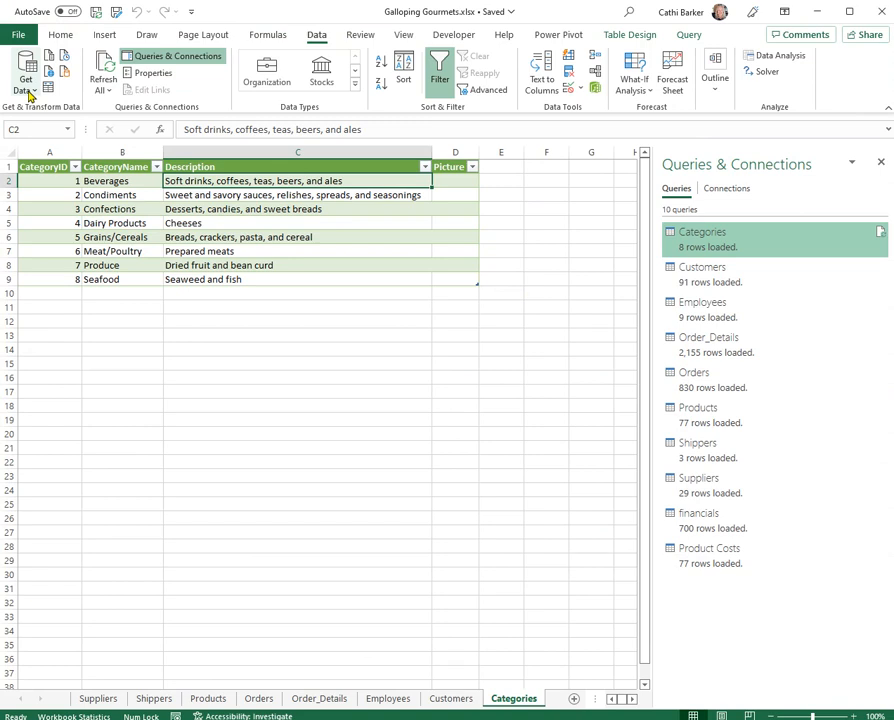